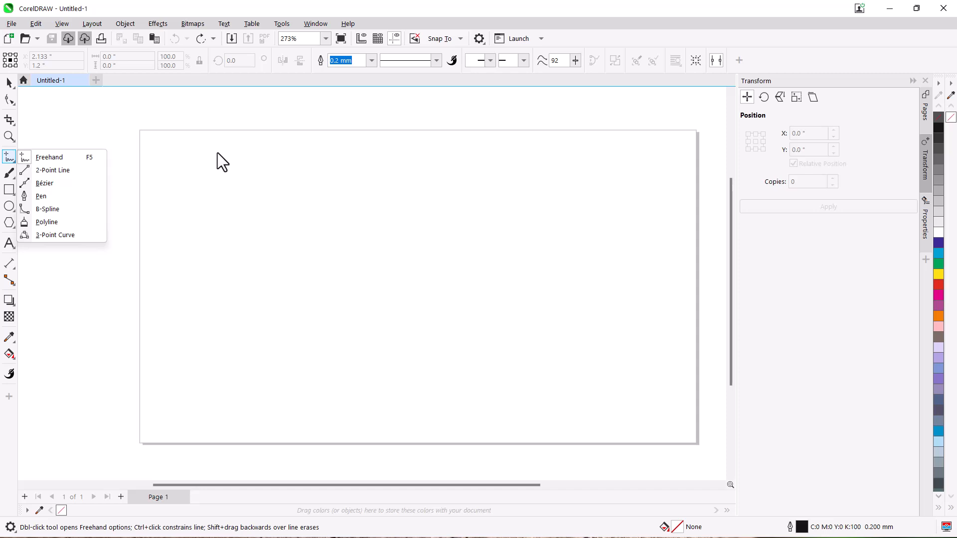
Activate the Freehand tool, open the Parallel Drawing options and choose parallel lines on the right of the original curve
click(51, 158)
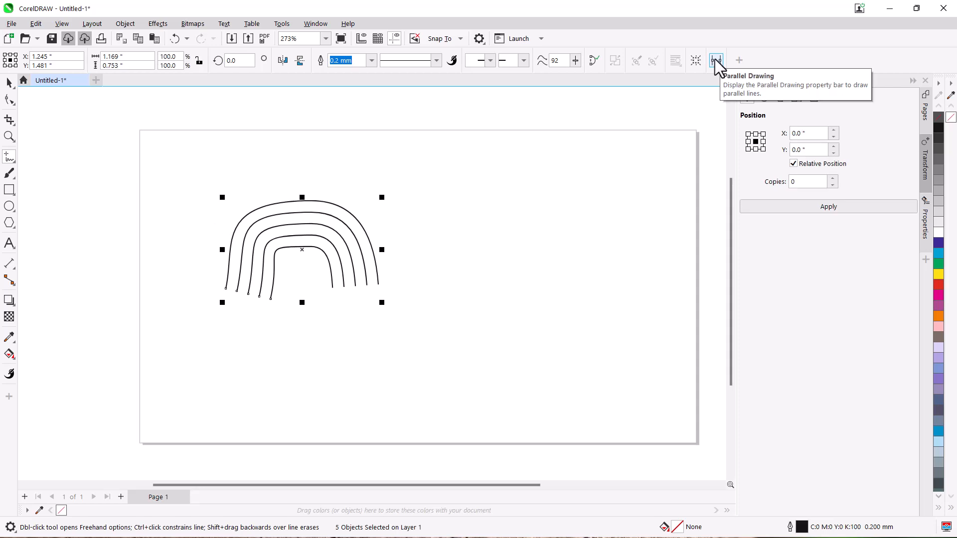
click(716, 61)
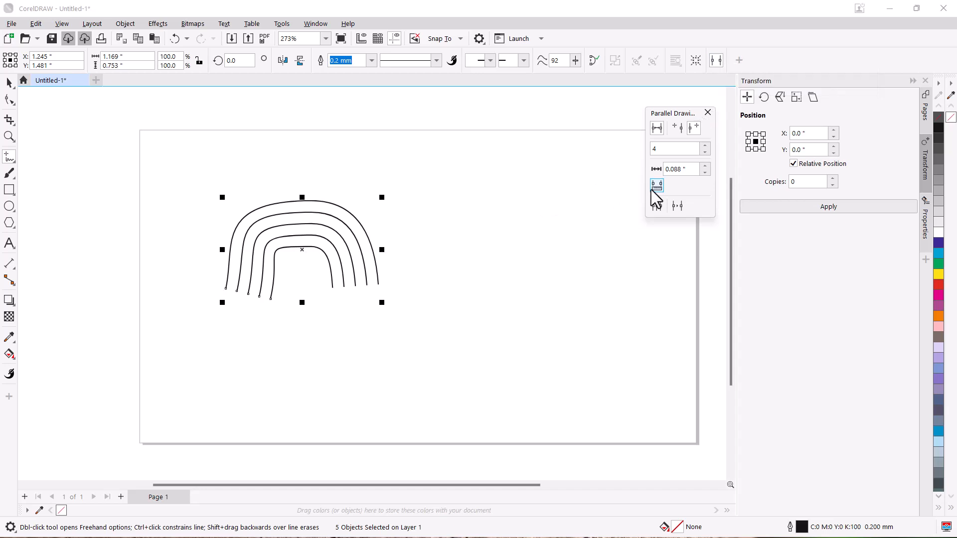
click(677, 129)
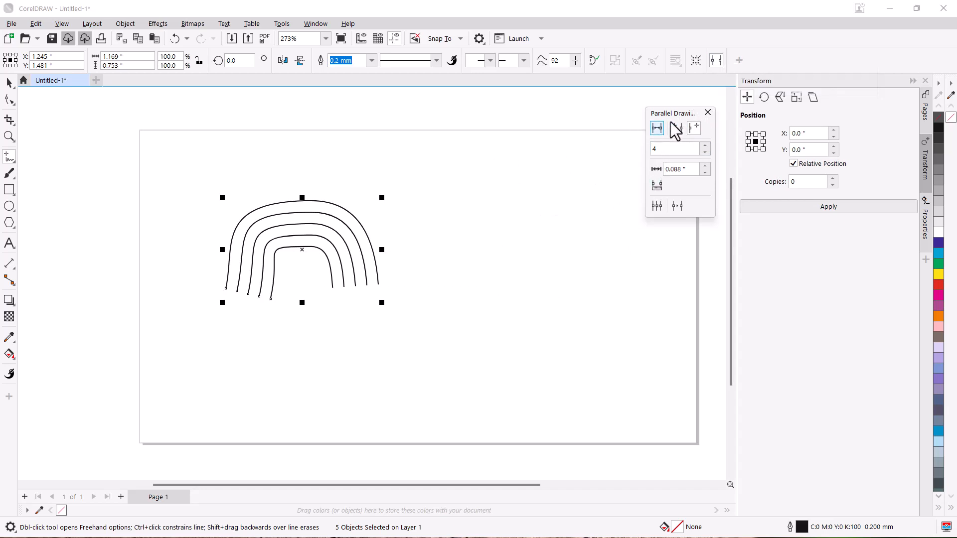
click(694, 128)
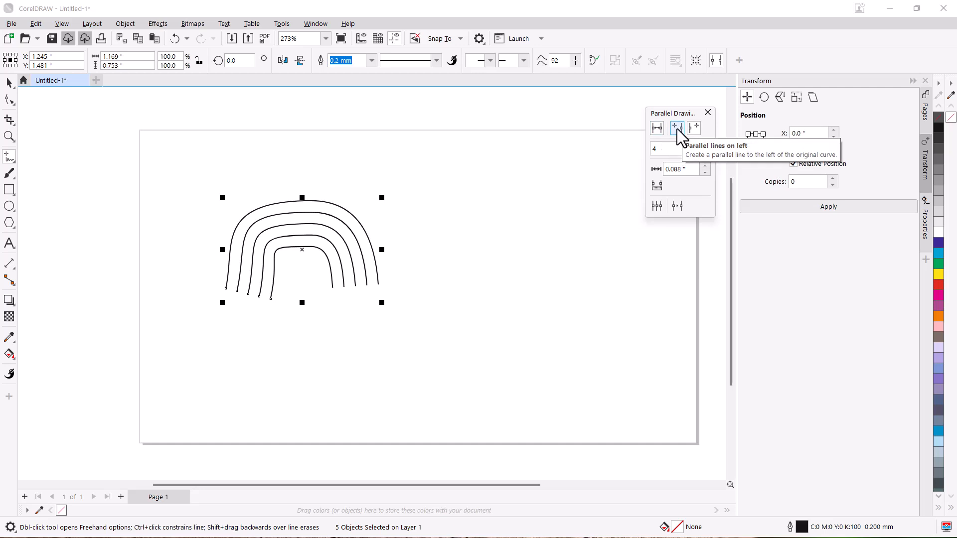
click(690, 129)
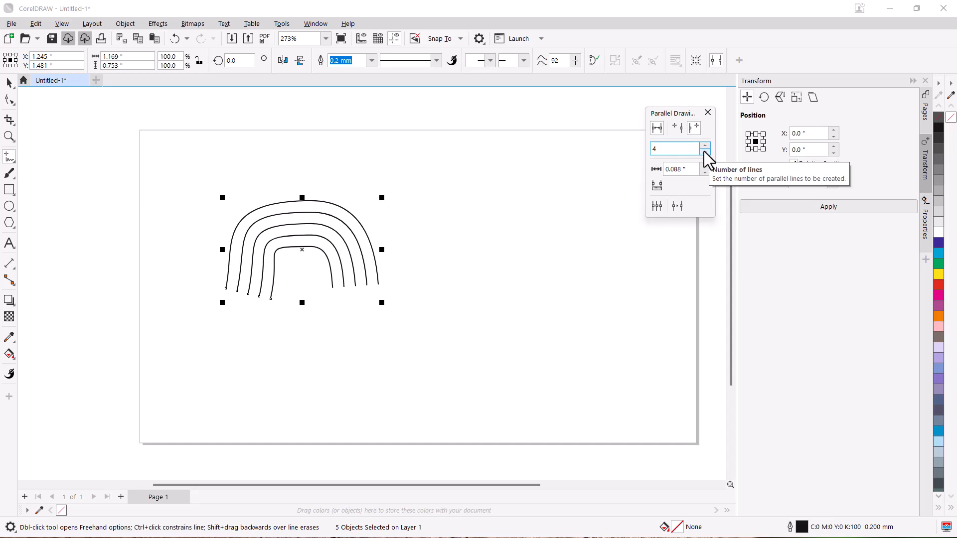
Set the number of parallel lines to 6 in the Parallel Drawing options
click(706, 153)
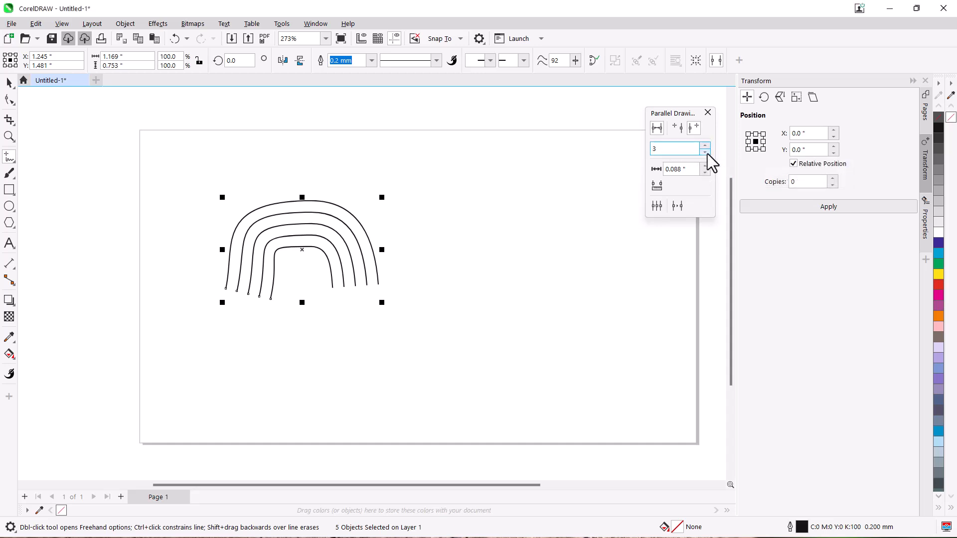
click(707, 153)
click(708, 153)
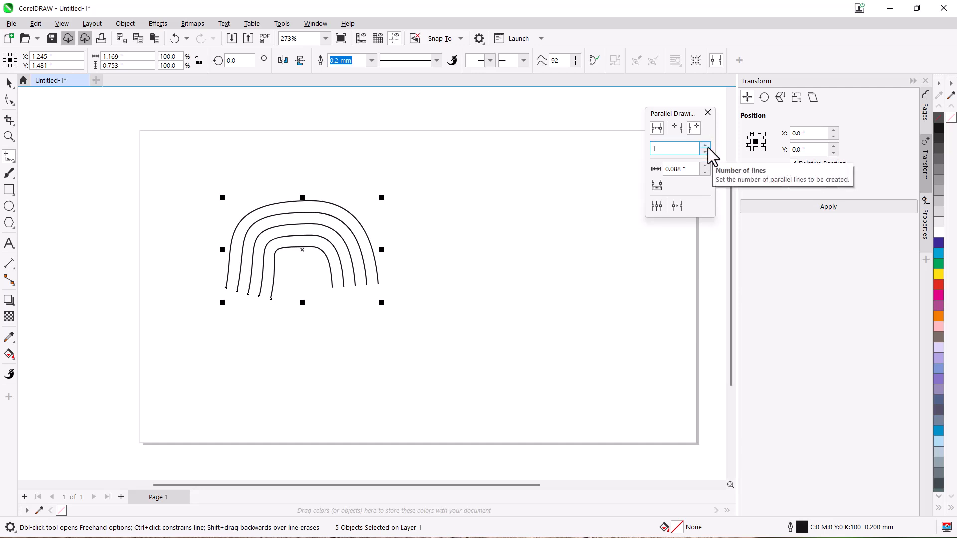
click(706, 146)
click(705, 146)
click(705, 146)
click(706, 146)
click(706, 146)
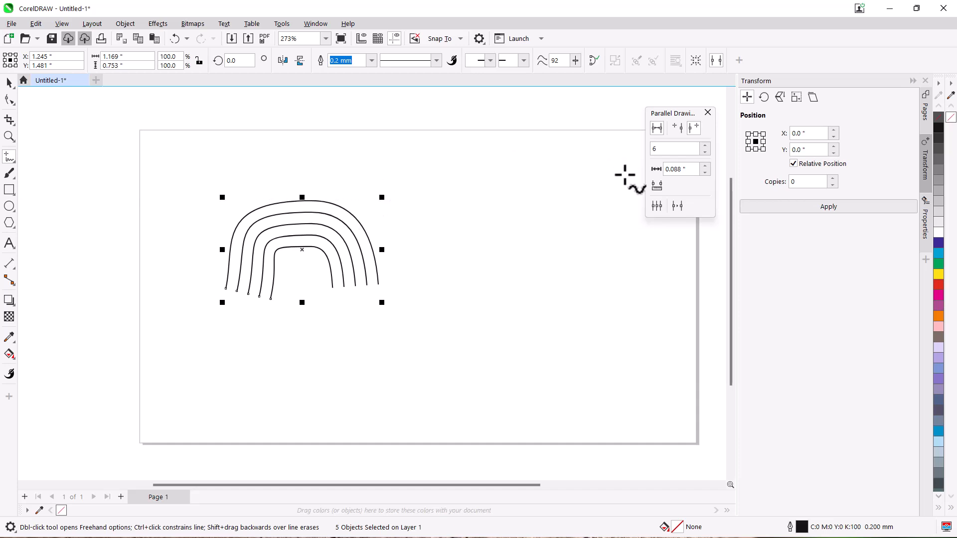
click(657, 185)
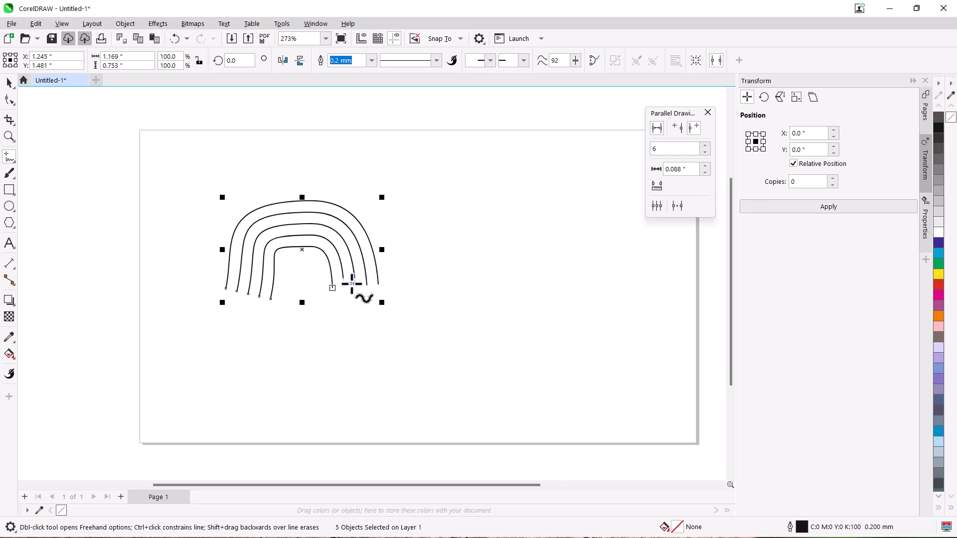
click(659, 147)
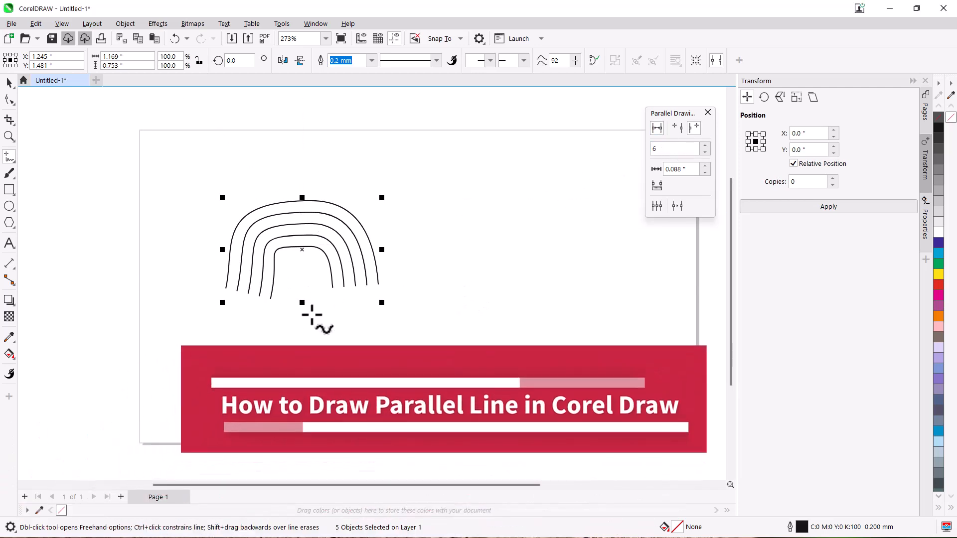
Draw a freehand arch beside the existing arches, about 0.88 inches wide and 0.64 inches tall
click(9, 156)
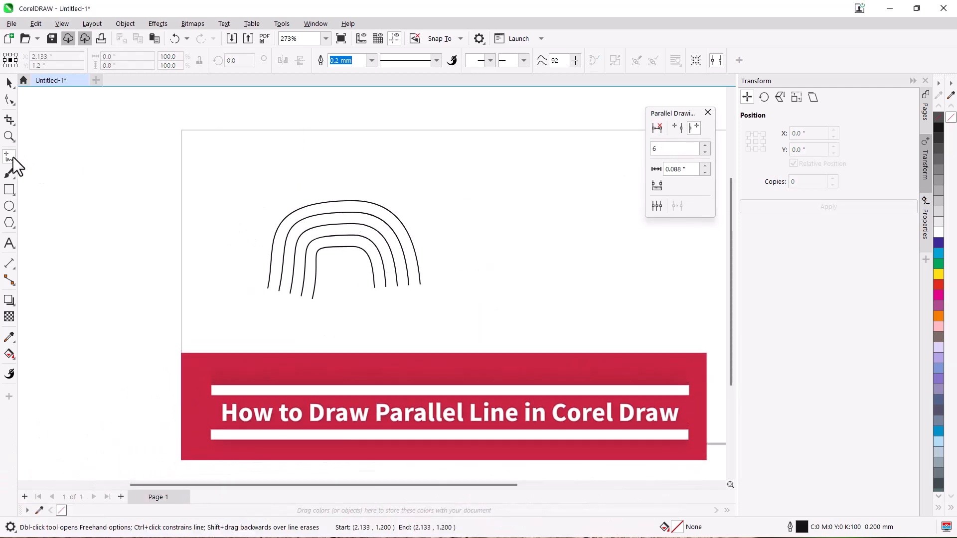
mouse_move(472, 290)
mouse_down()
mouse_move(584, 292)
mouse_move(571, 271)
mouse_move(489, 224)
mouse_up()
drag(493, 291, 604, 290)
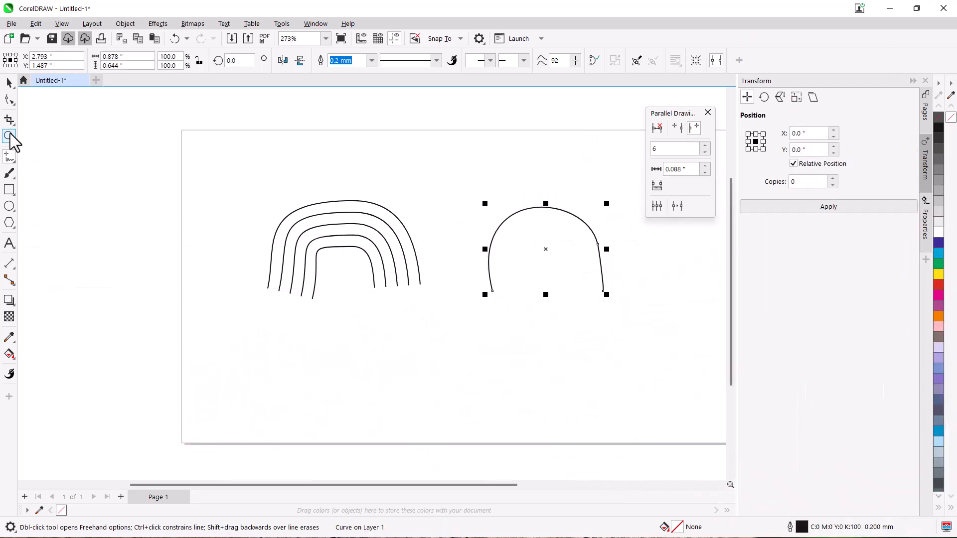
Widen and smooth the new arch by moving its left end node, adjusting its handles and removing the extra node on its right side
click(9, 99)
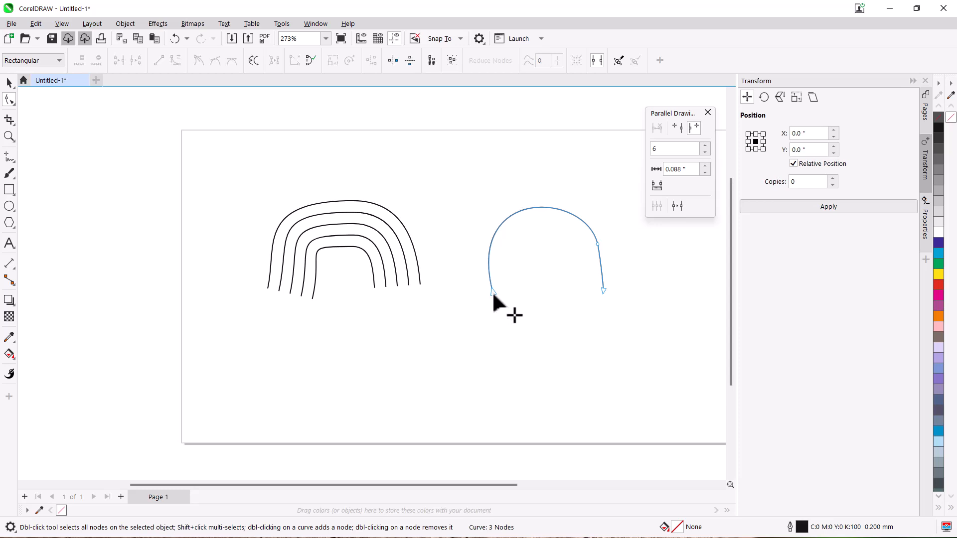
drag(492, 291, 482, 295)
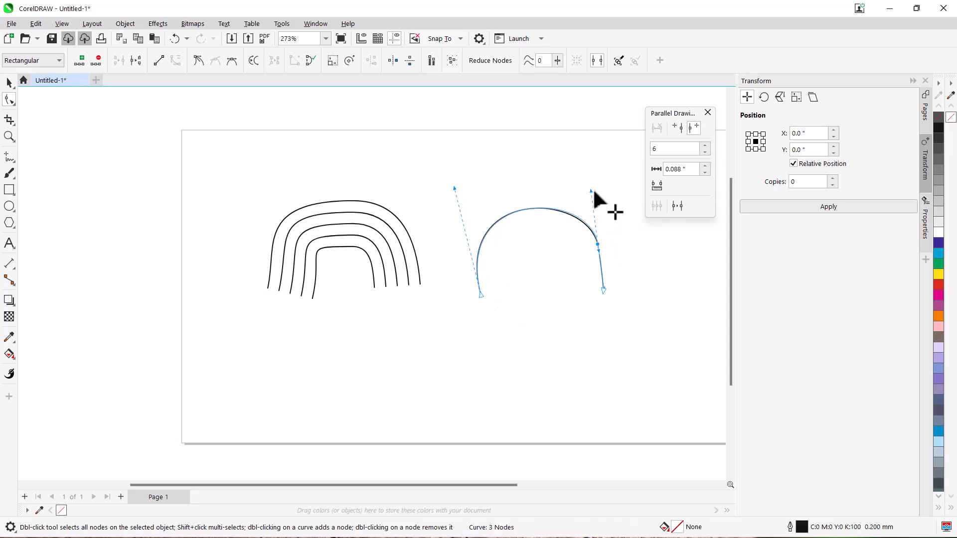
drag(587, 192, 593, 190)
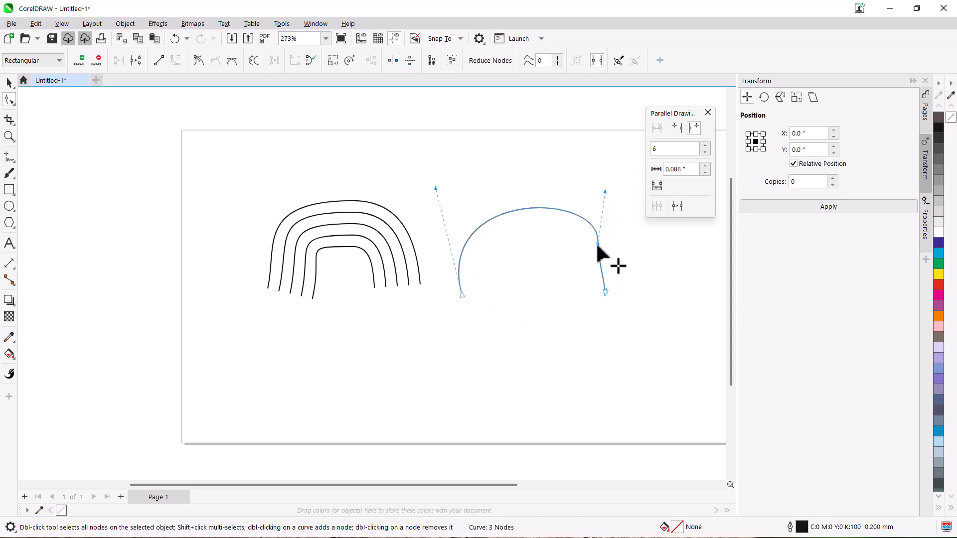
drag(597, 244, 634, 190)
double_click(605, 251)
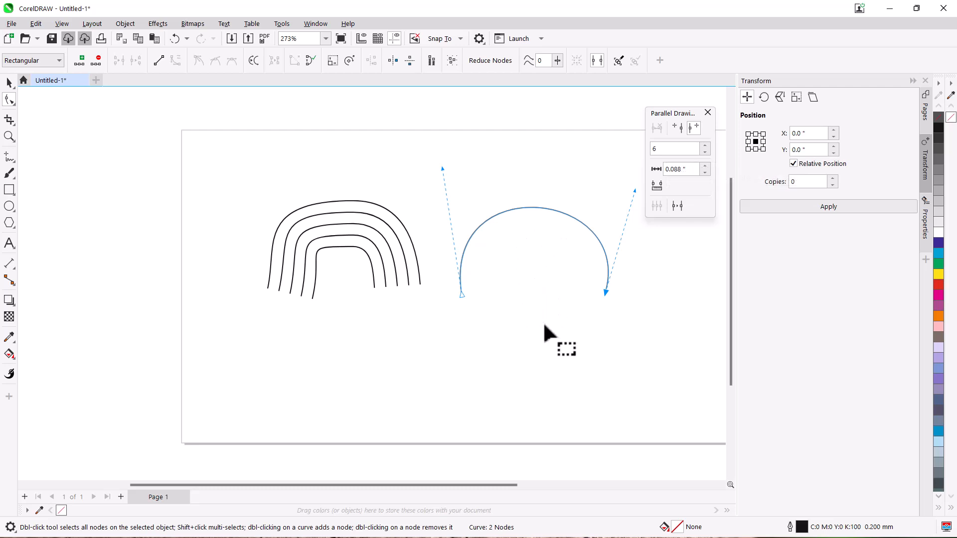
Create six parallel lines inside the new arch at 0.088 inch spacing and check the innermost curve
click(677, 209)
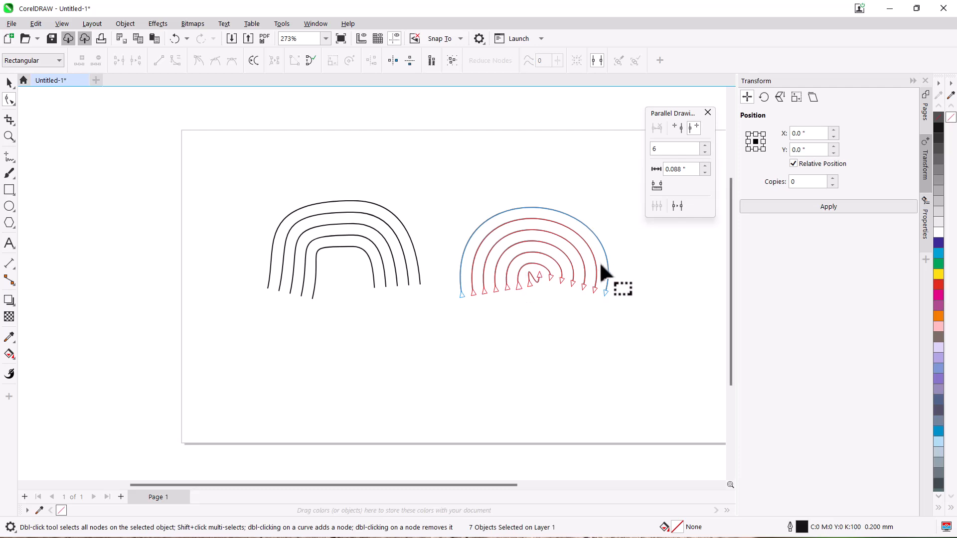
scroll(478, 277, up, 3)
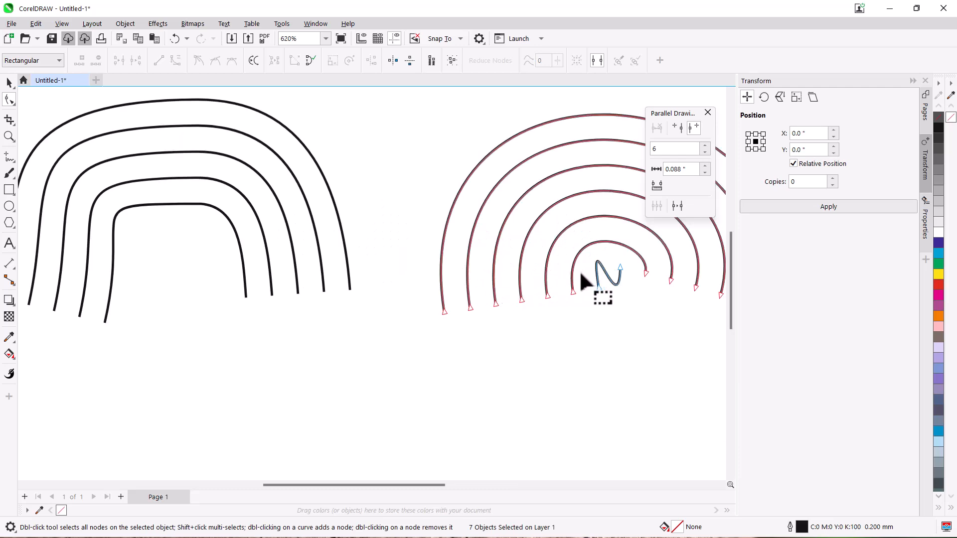
scroll(618, 282, up, 1)
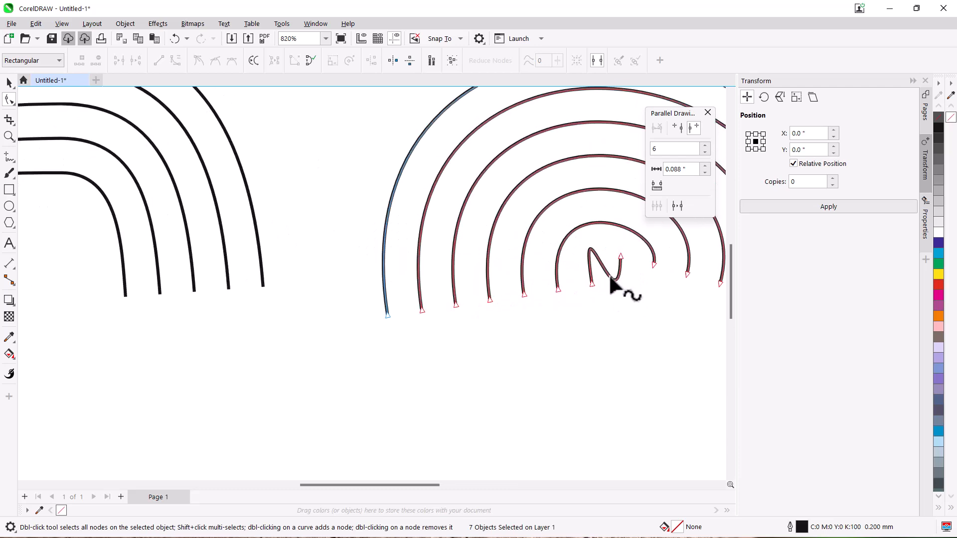
scroll(610, 276, down, 2)
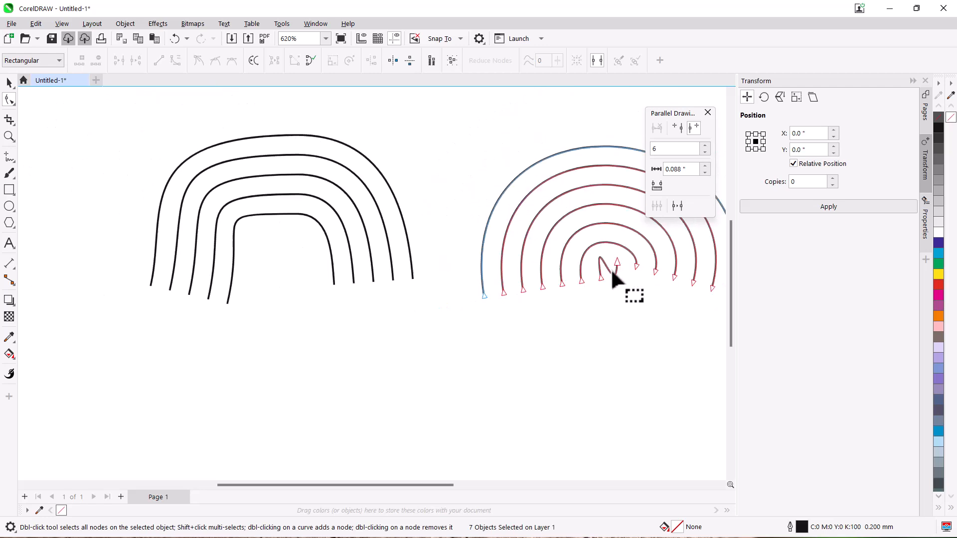
scroll(610, 268, up, 1)
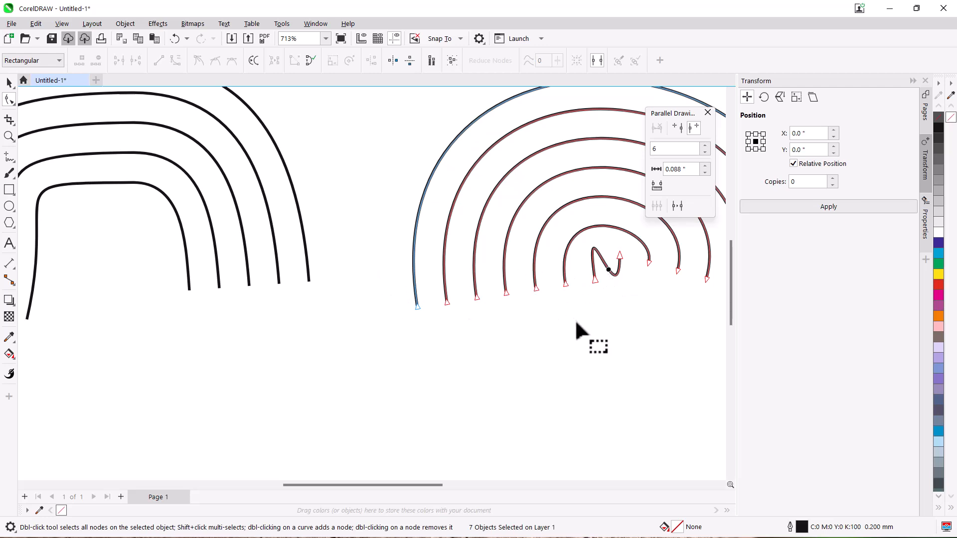
scroll(576, 319, down, 2)
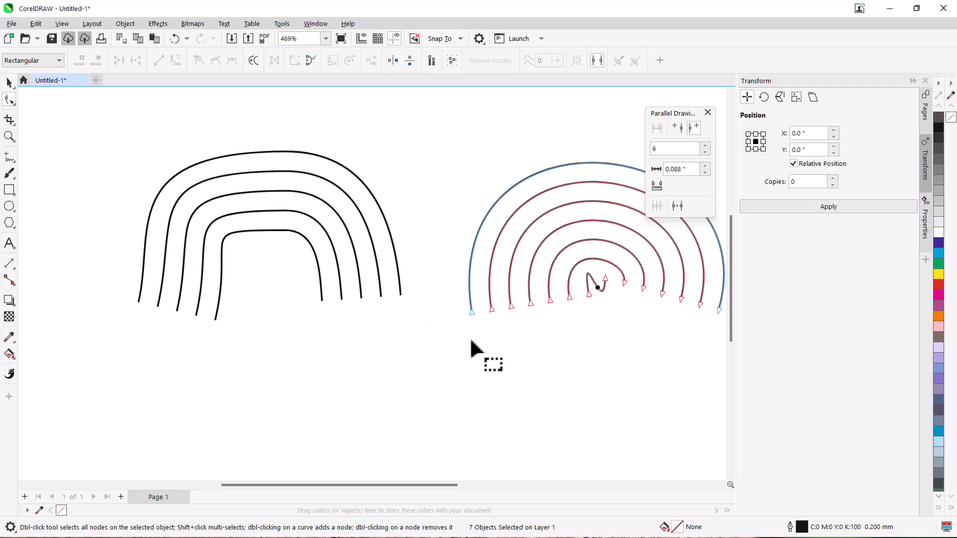
Draw a straight horizontal Bézier line about 1 inch long below the two sets of arches
click(9, 158)
click(45, 184)
scroll(255, 414, down, 1)
click(254, 414)
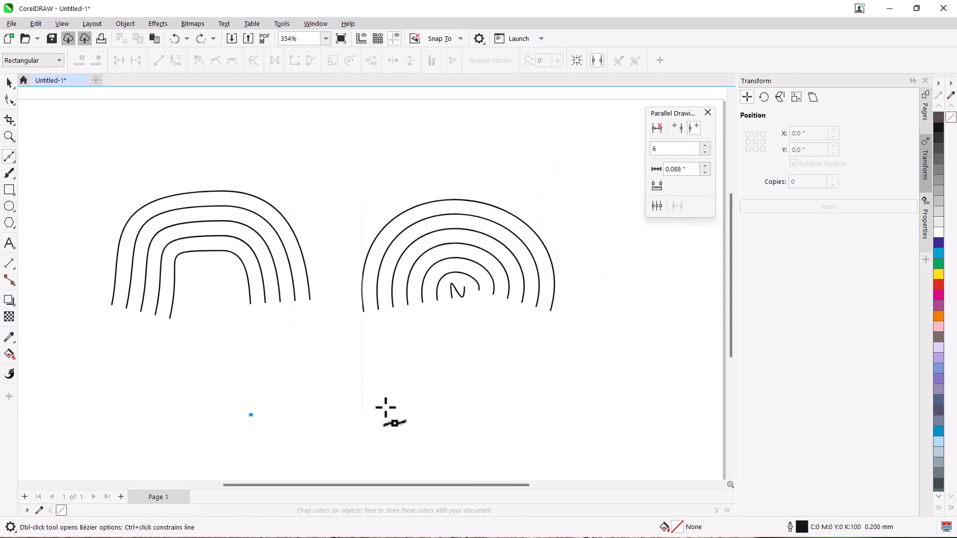
double_click(420, 416)
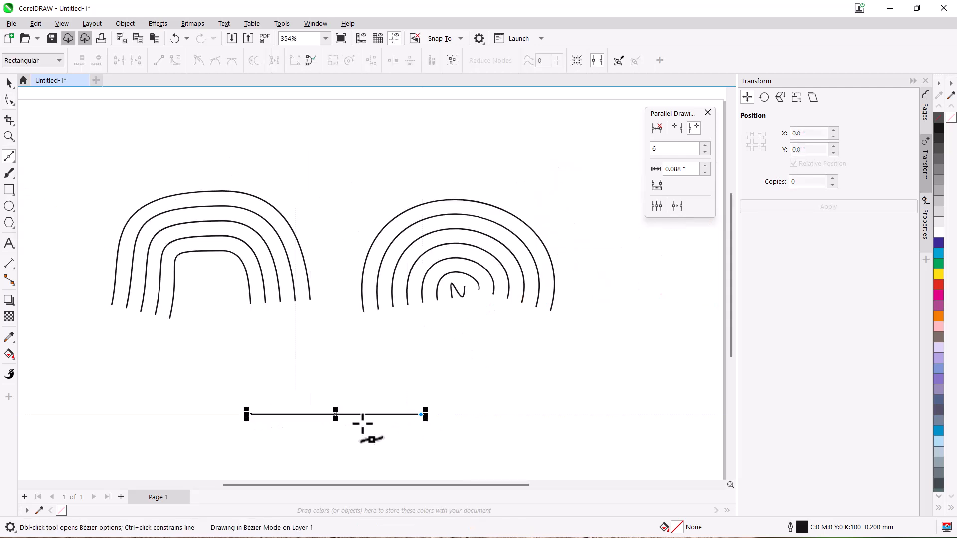
click(9, 100)
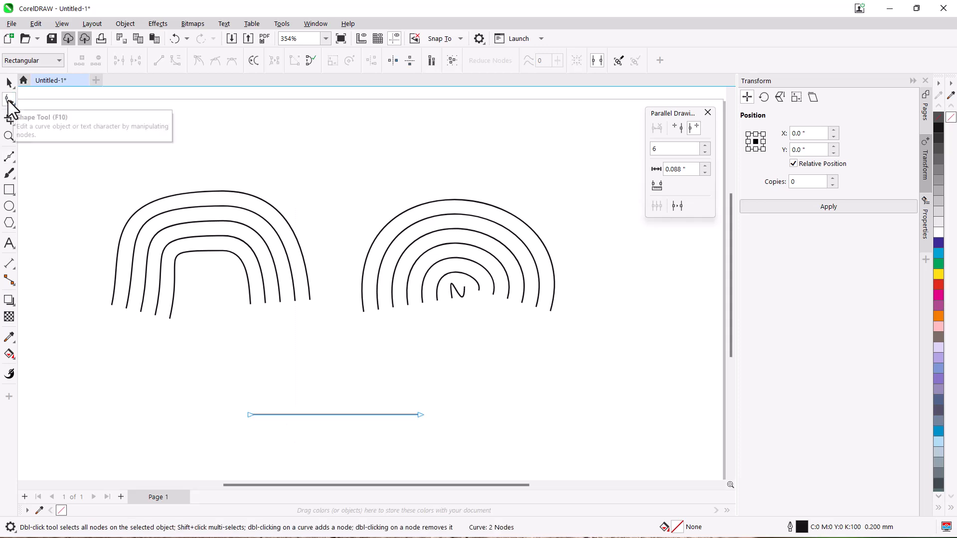
double_click(331, 414)
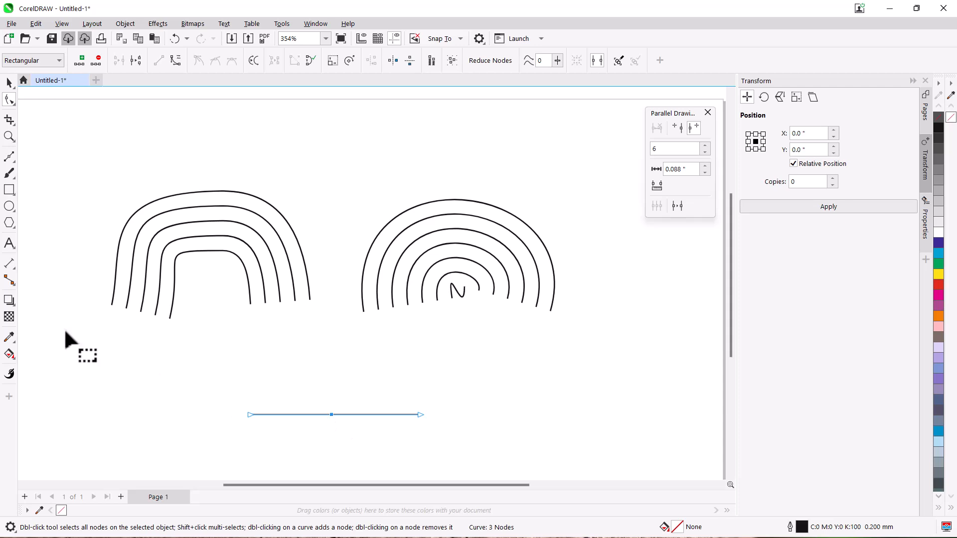
click(8, 84)
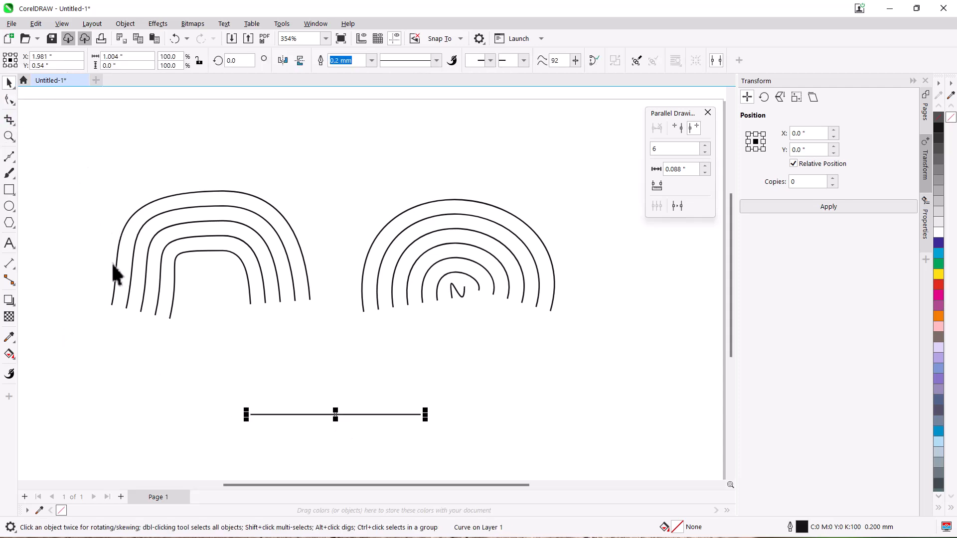
Convert the horizontal line to a curve and pull its symmetrical middle node down into a shallow dip
key(F10)
click(175, 61)
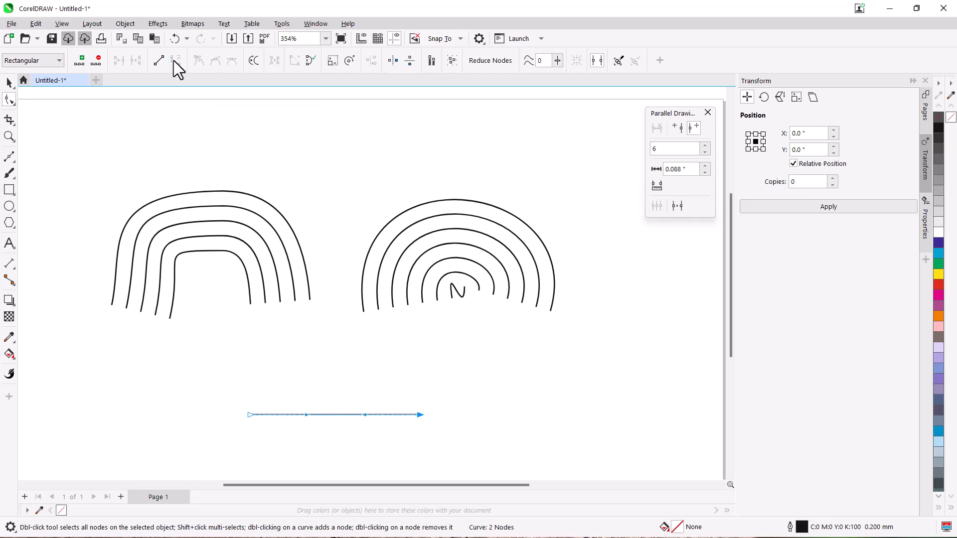
drag(194, 374, 435, 443)
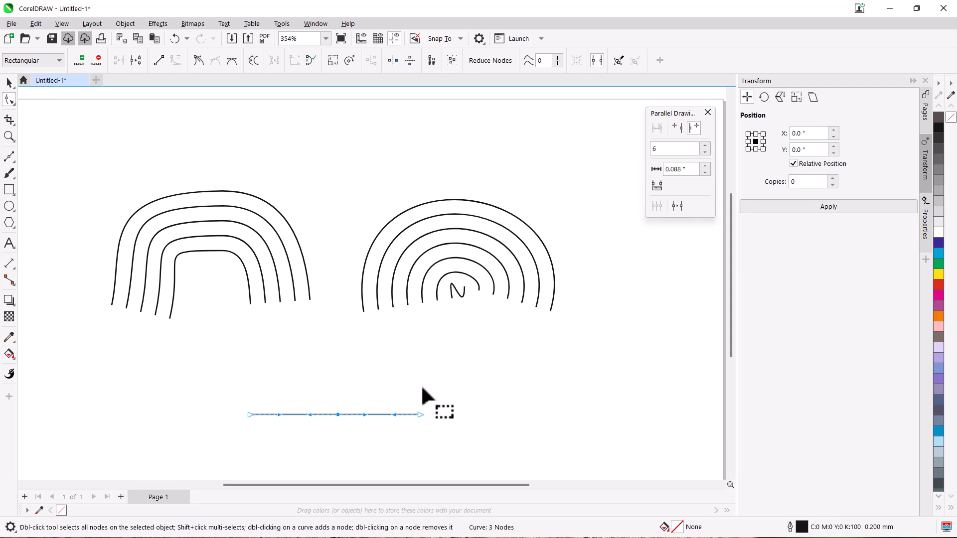
click(231, 61)
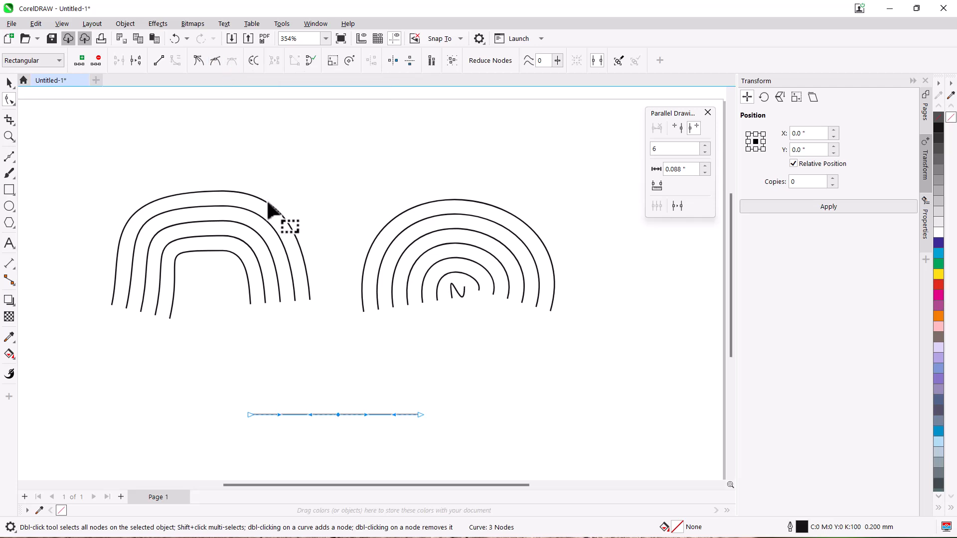
drag(337, 422, 223, 414)
Create six parallel lines below the dipped curve at 0.088 inch spacing
scroll(450, 382, down, 1)
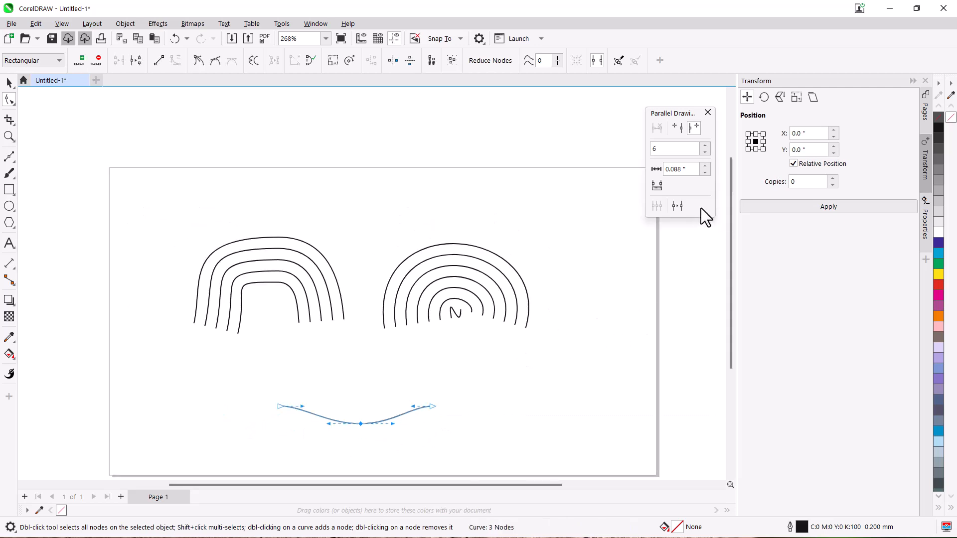
click(677, 206)
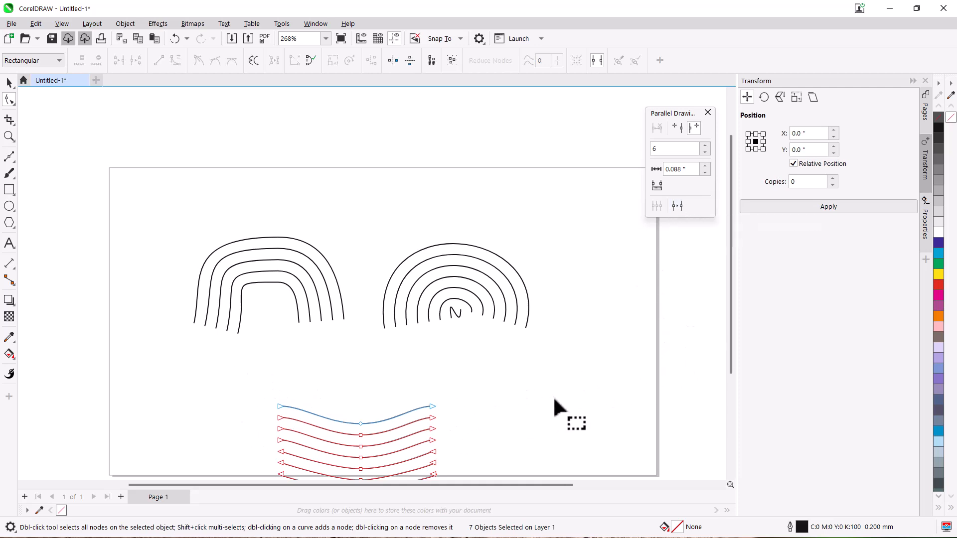
scroll(552, 396, down, 1)
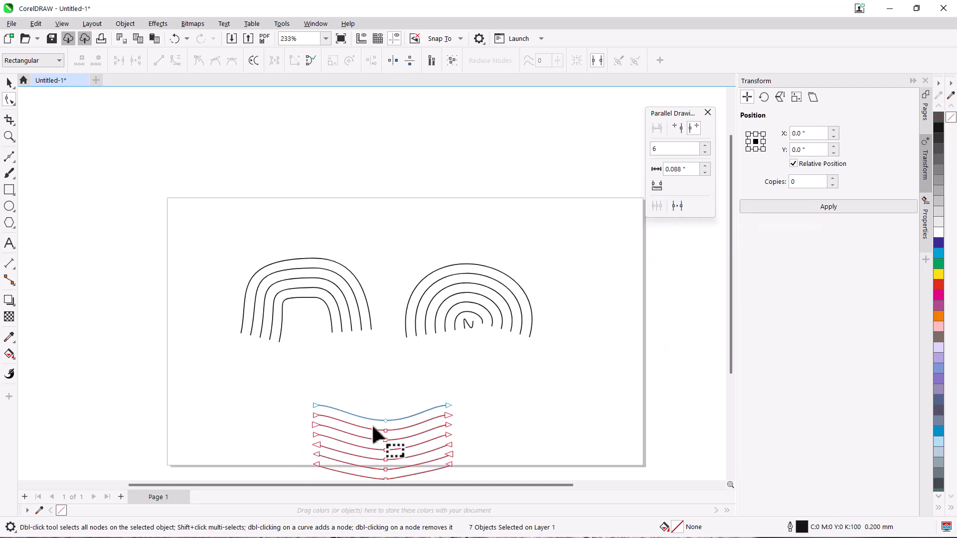
scroll(372, 425, up, 2)
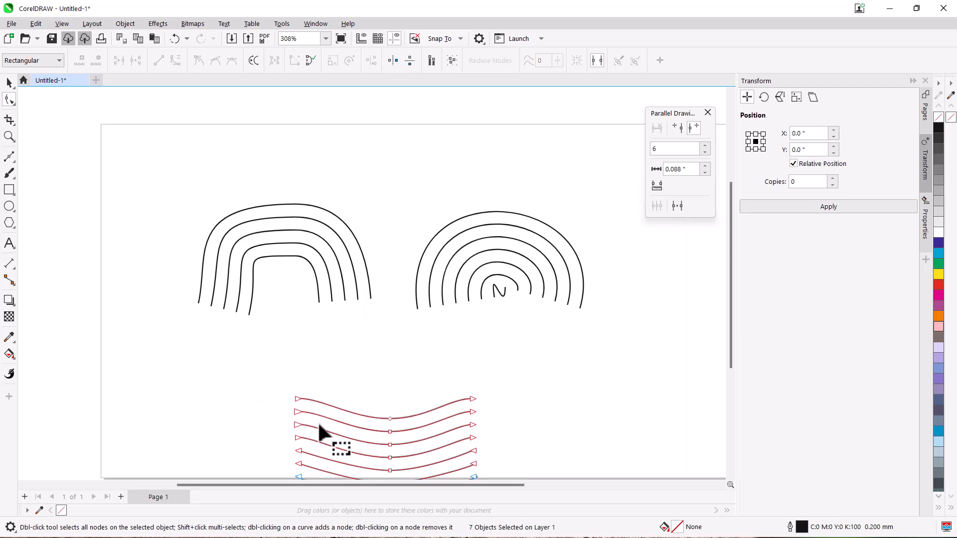
Draw a straight horizontal Bézier line about 0.97 inch long beside the dipped curves and add a node at its middle
click(9, 156)
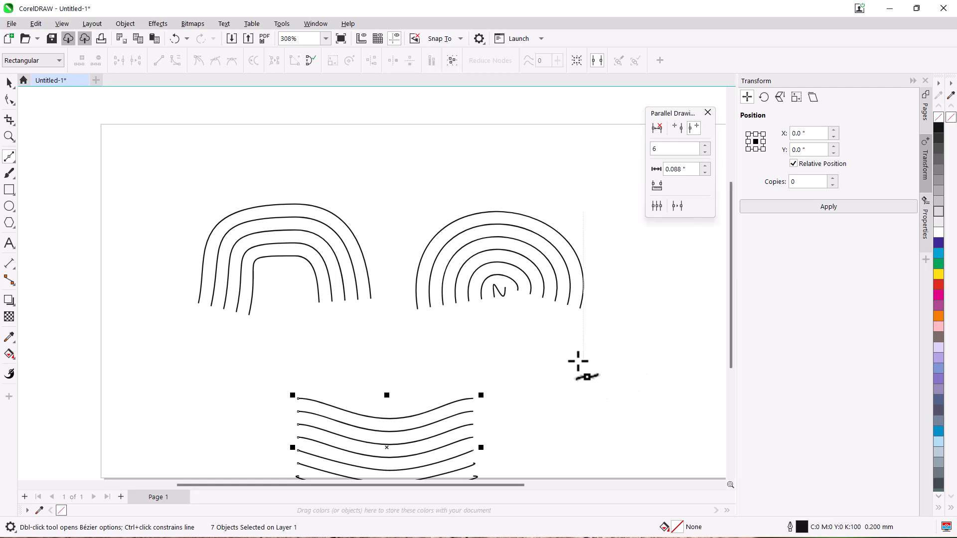
click(700, 361)
key(space)
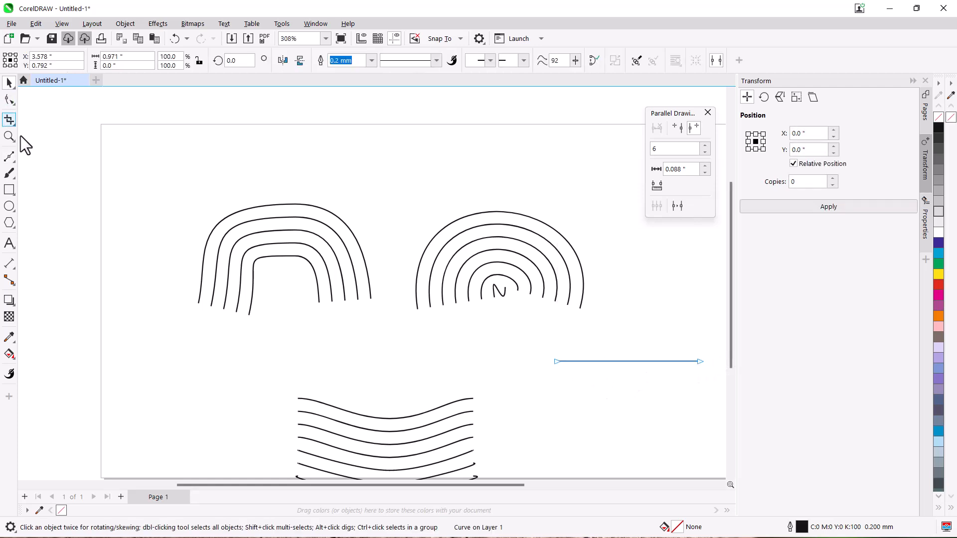
click(9, 99)
double_click(630, 362)
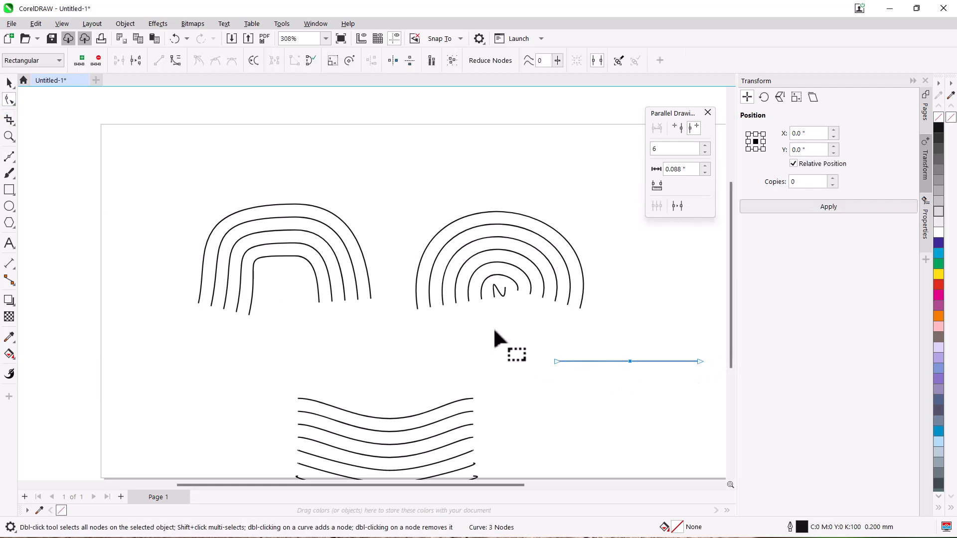
key(space)
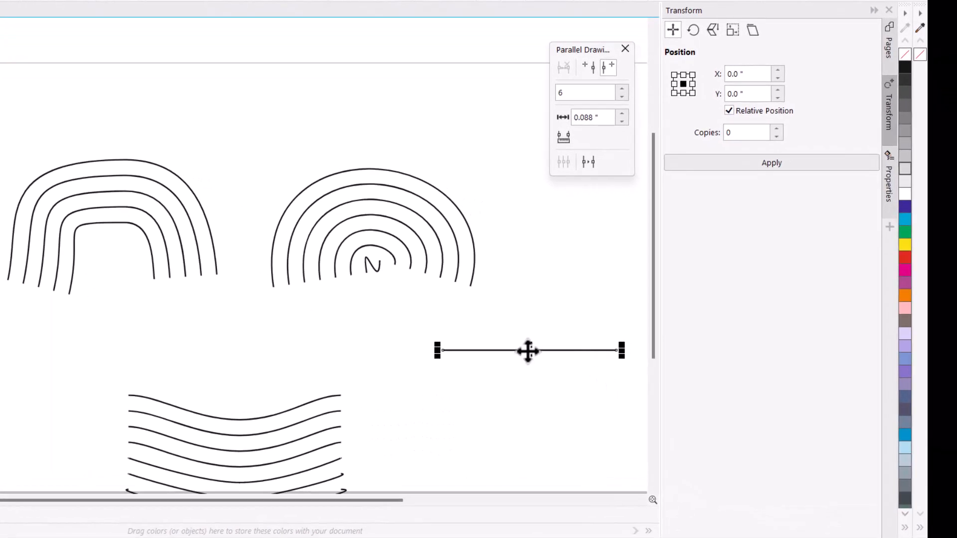
key(Escape)
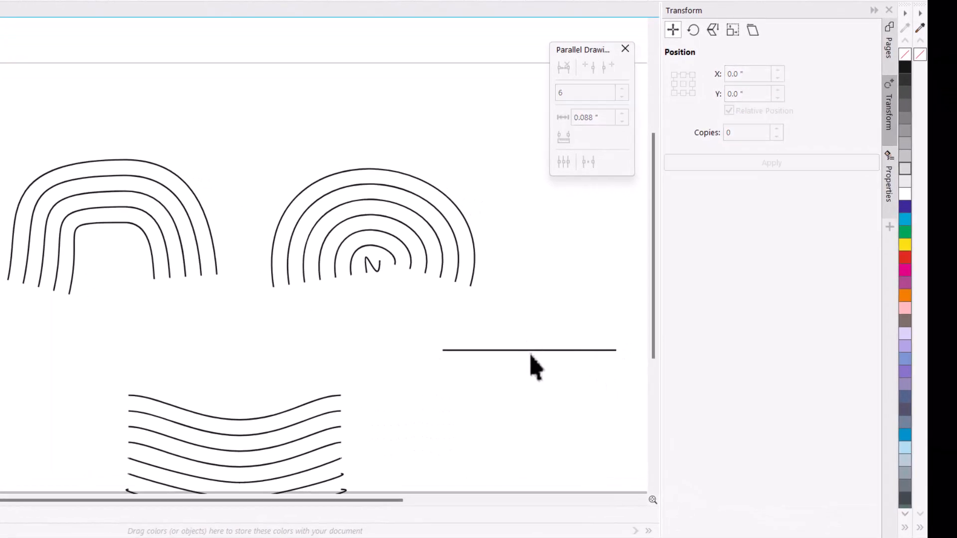
Copy the horizontal line a short distance below itself and repeat the duplication until ten evenly spaced lines are stacked
drag(530, 351, 531, 362)
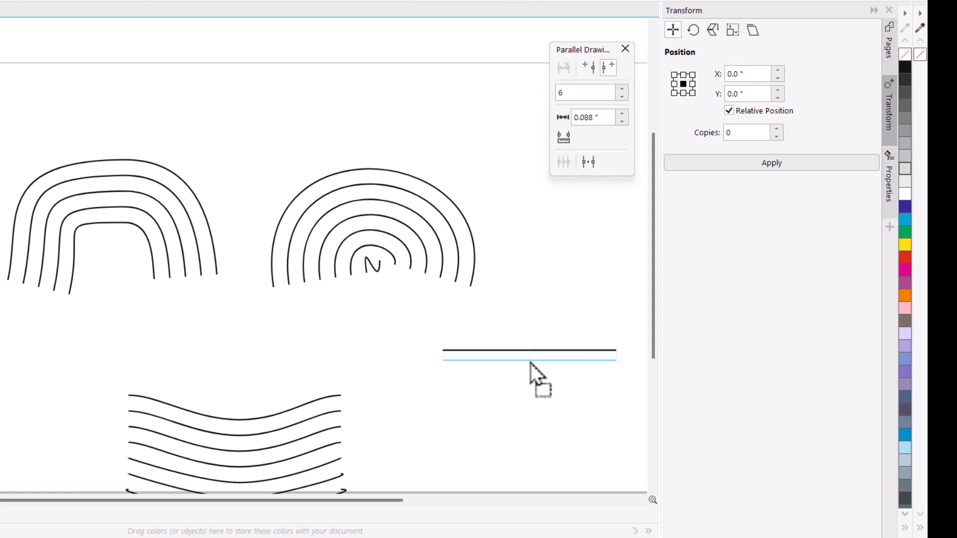
drag(531, 363, 530, 363)
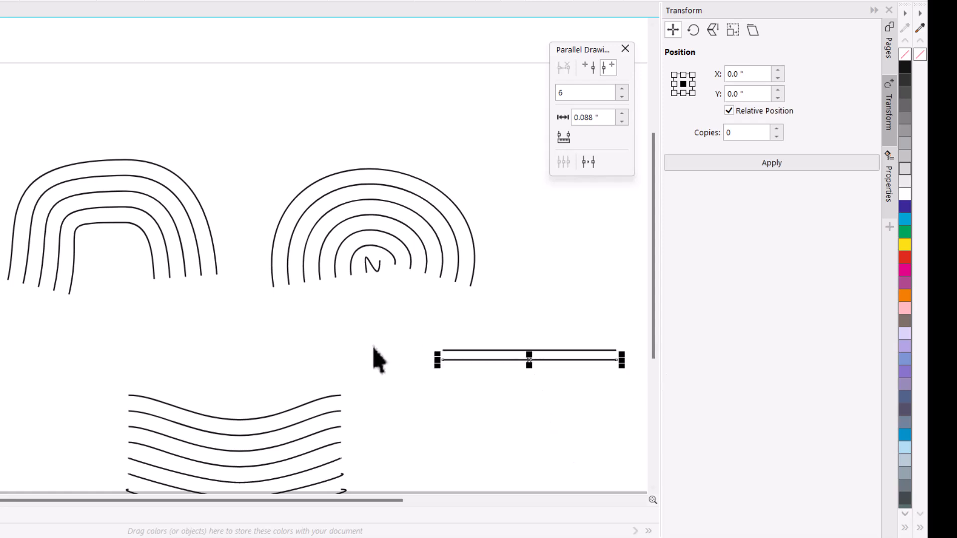
key(ctrl+r)
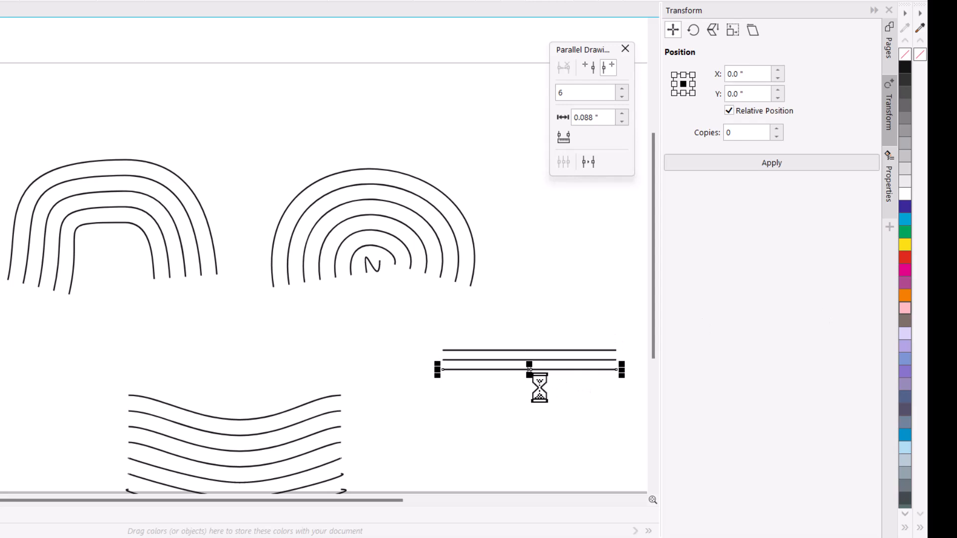
key(ctrl+r)
key(ctrl+r)
key(ctrl+r)
key(ctrl+r)
key(ctrl+r)
key(ctrl+r)
key(ctrl+r)
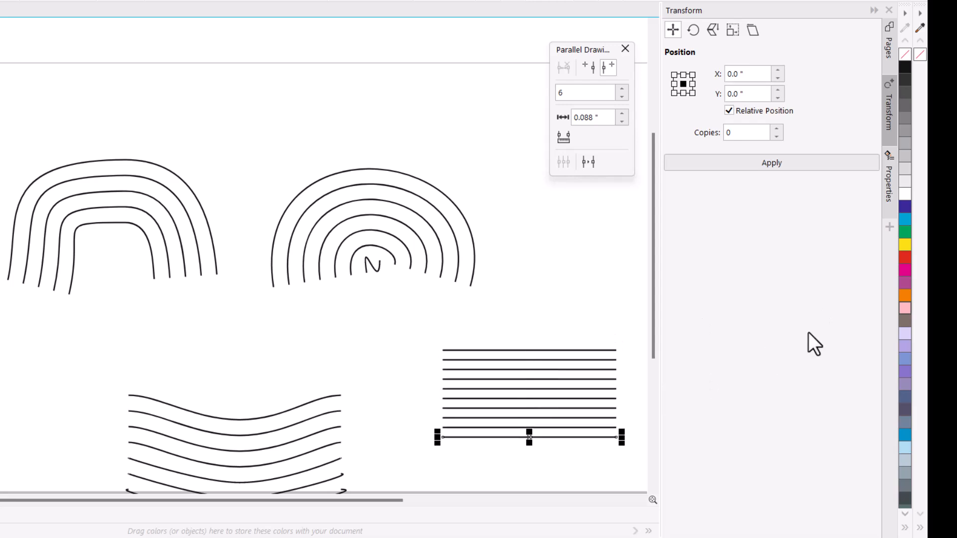
Convert the ten stacked lines to curves with symmetrical nodes and pull all their middle nodes down together into a dip
drag(654, 331, 655, 362)
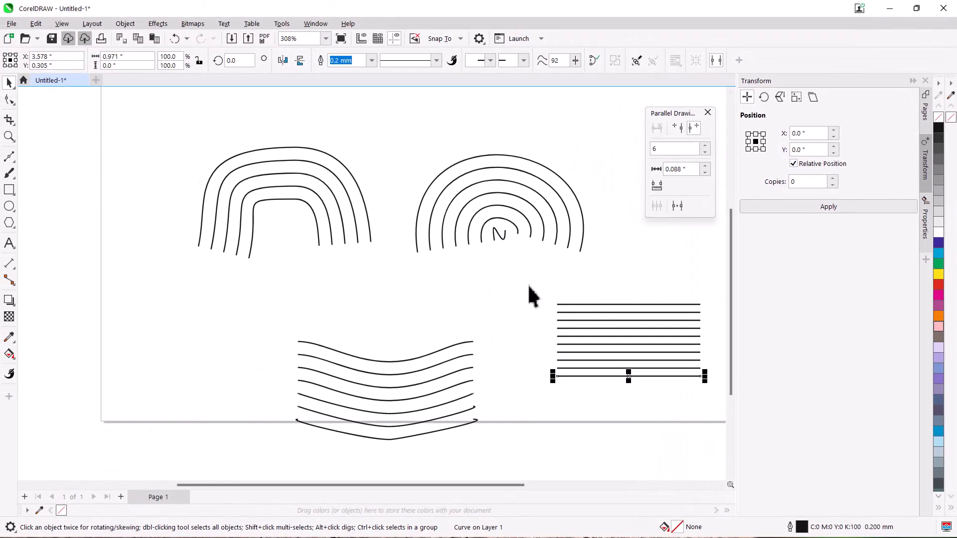
drag(529, 286, 712, 389)
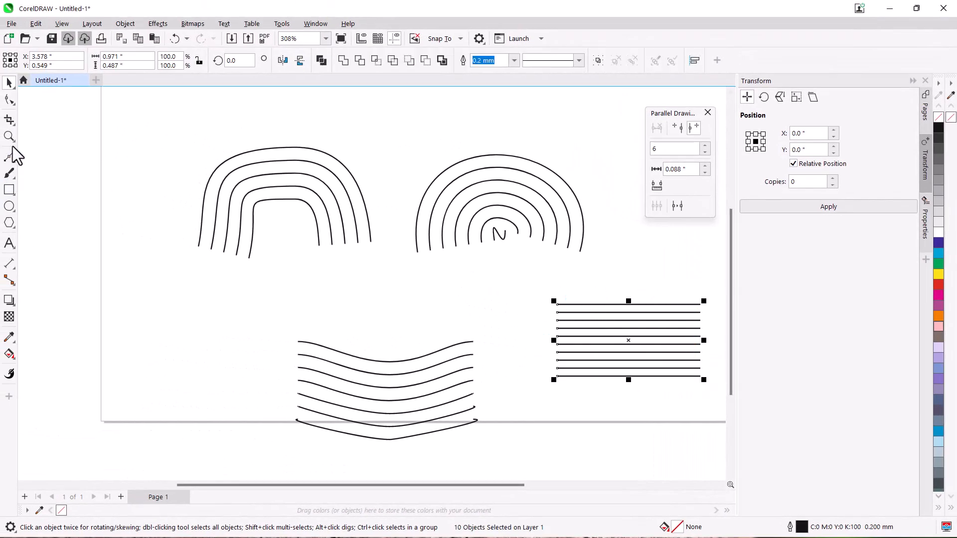
click(9, 99)
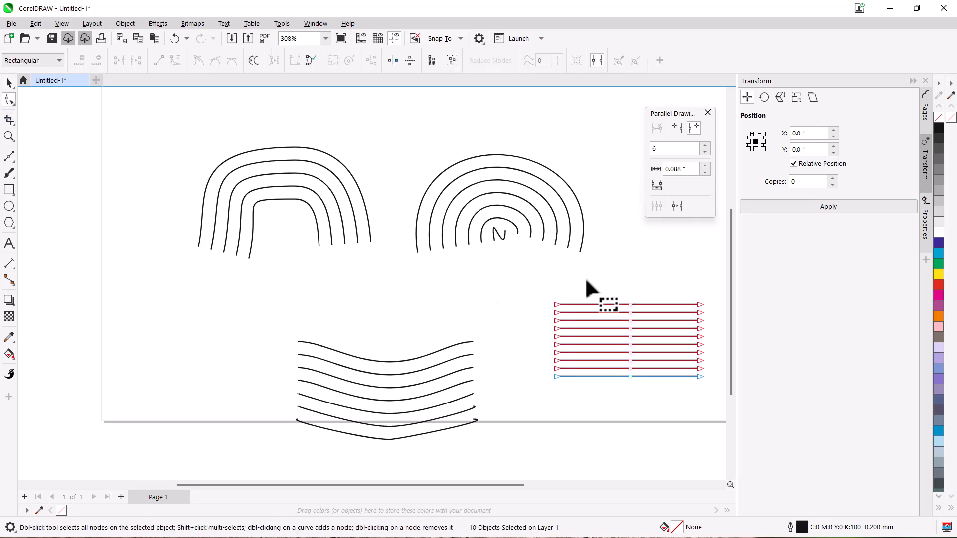
drag(619, 289, 643, 385)
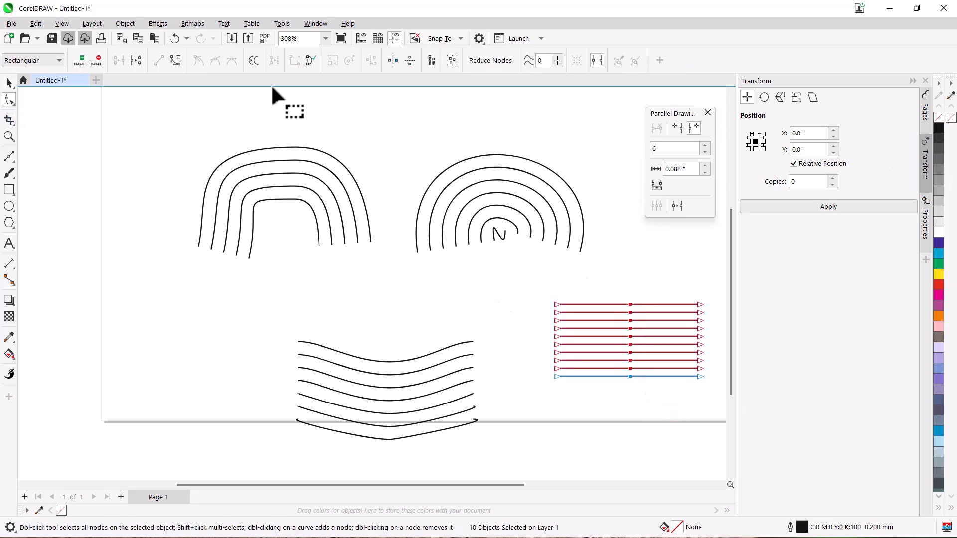
scroll(551, 284, right, 2)
key(ctrl+z)
drag(551, 284, 597, 391)
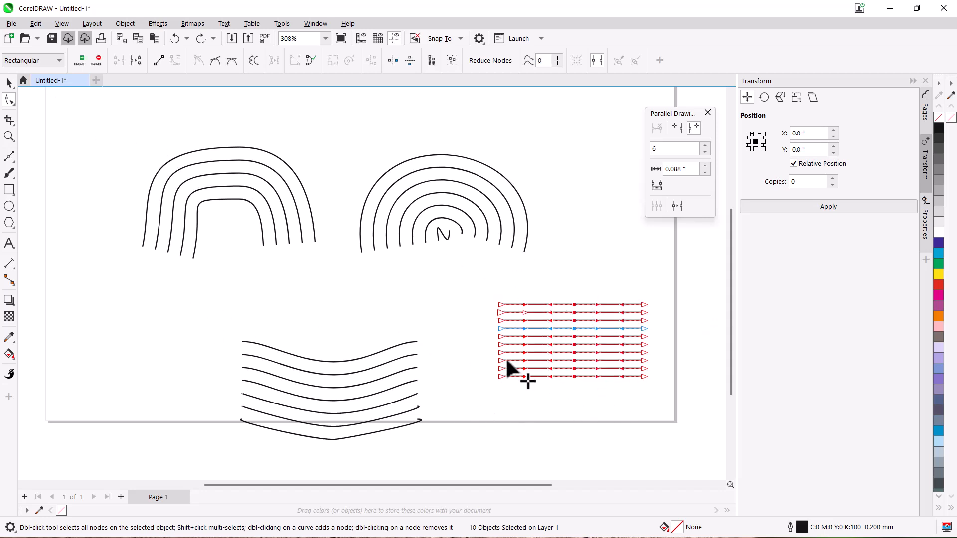
drag(481, 280, 668, 408)
click(230, 63)
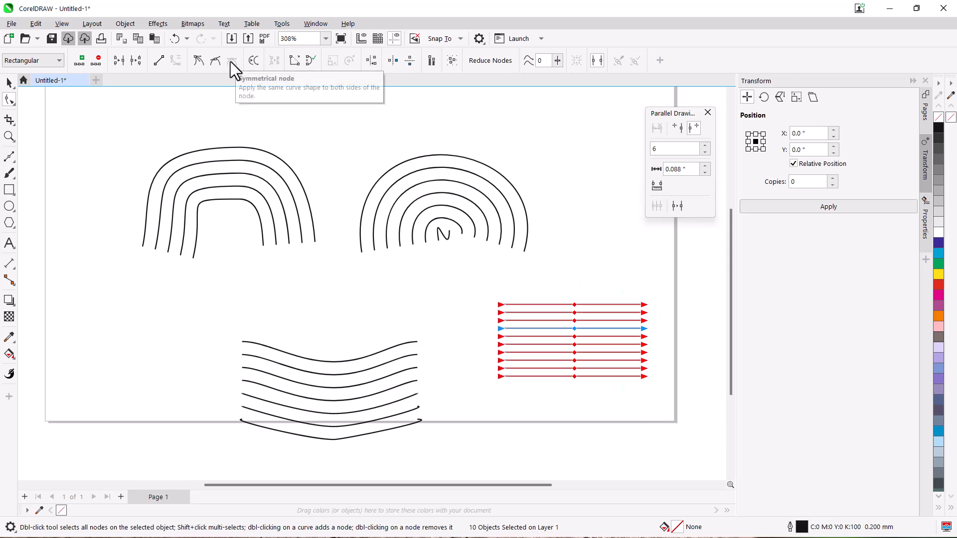
drag(564, 282, 576, 327)
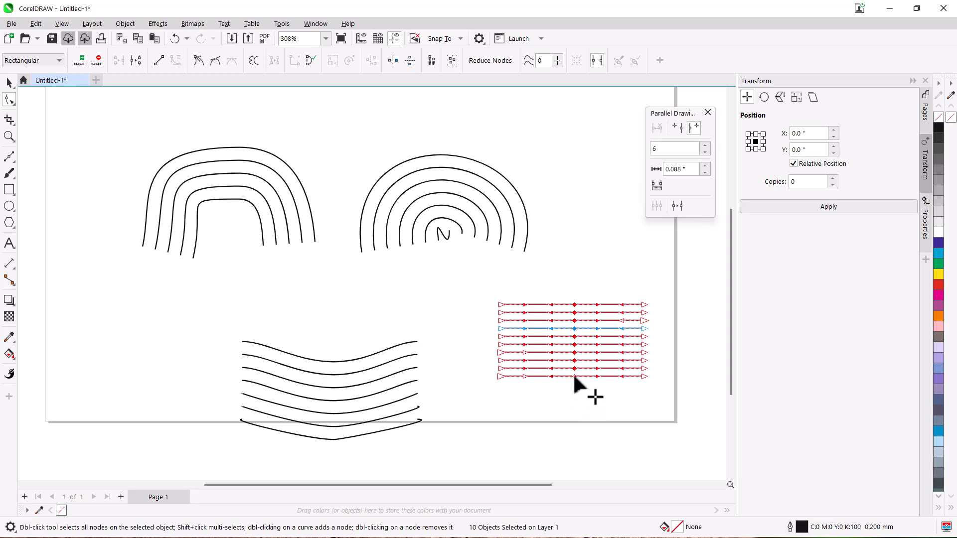
drag(574, 377, 574, 398)
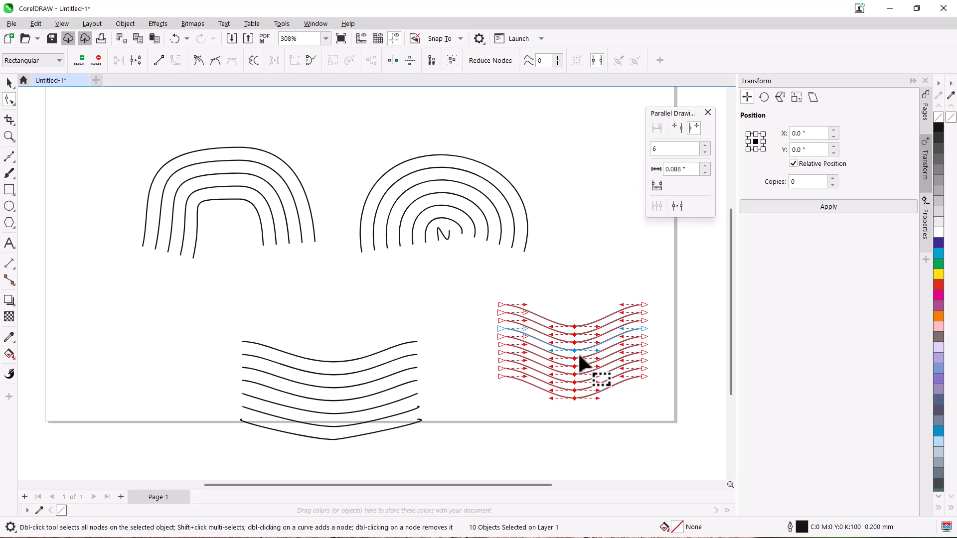
Try raising the middle nodes of the ten curves together, and undo the move
drag(574, 326, 577, 310)
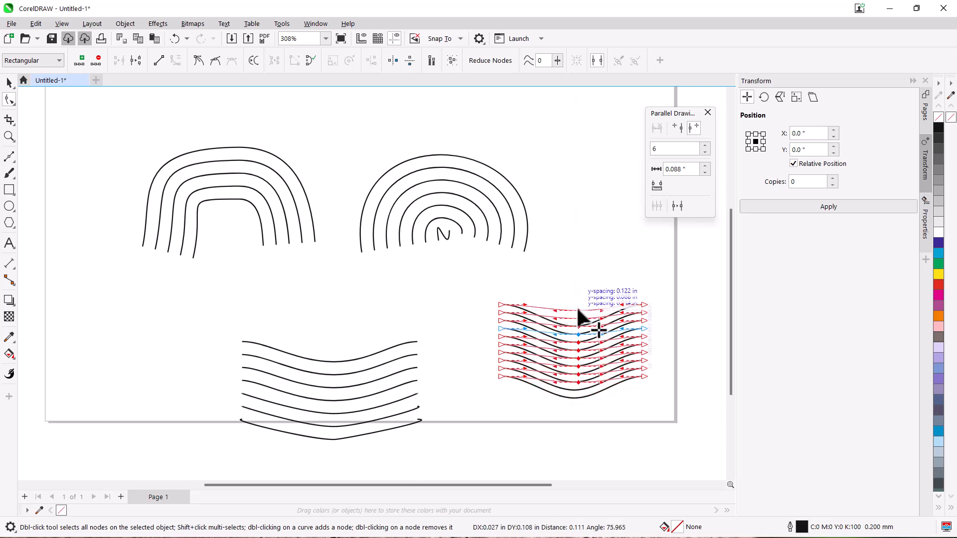
drag(583, 370, 583, 371)
key(ctrl+z)
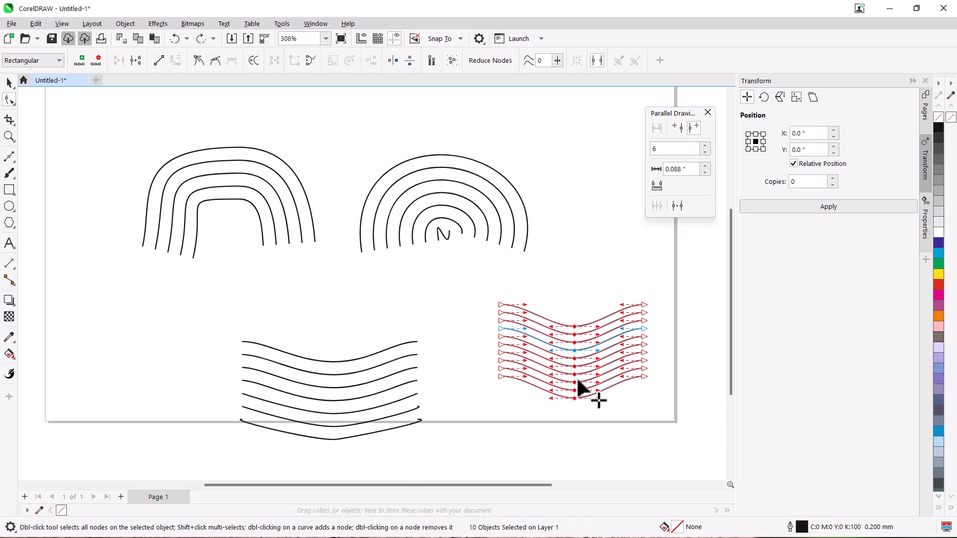
key(space)
scroll(574, 399, up, 1)
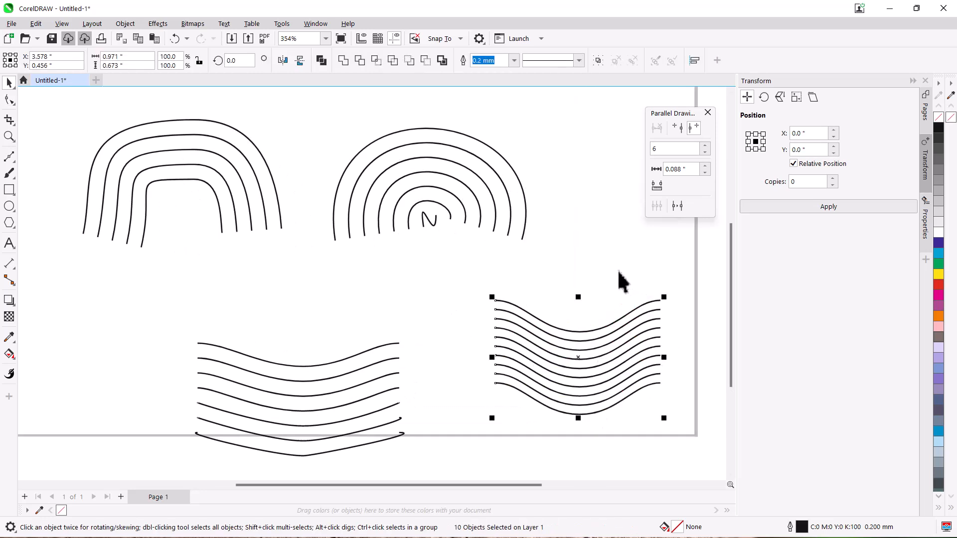
scroll(499, 343, down, 1)
drag(498, 340, 384, 261)
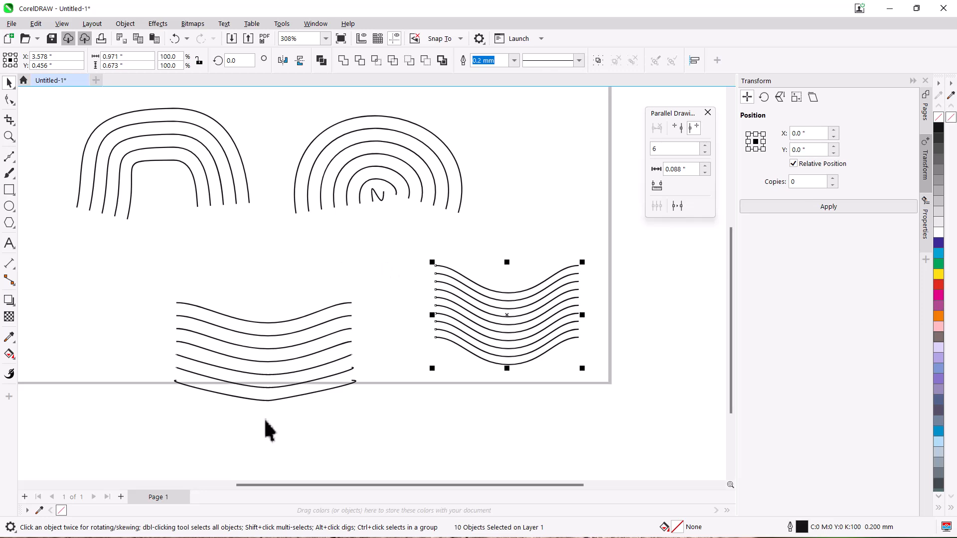
drag(305, 483, 267, 438)
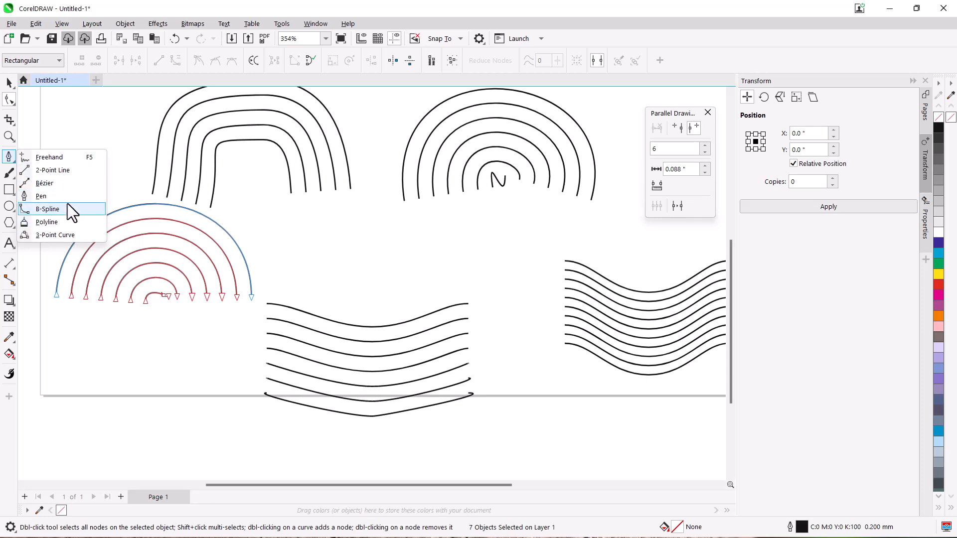
Draw a wide arch with the 3-Point Curve tool above the dipped lines and create six parallel lines inside it at 0.088 inch spacing
click(50, 235)
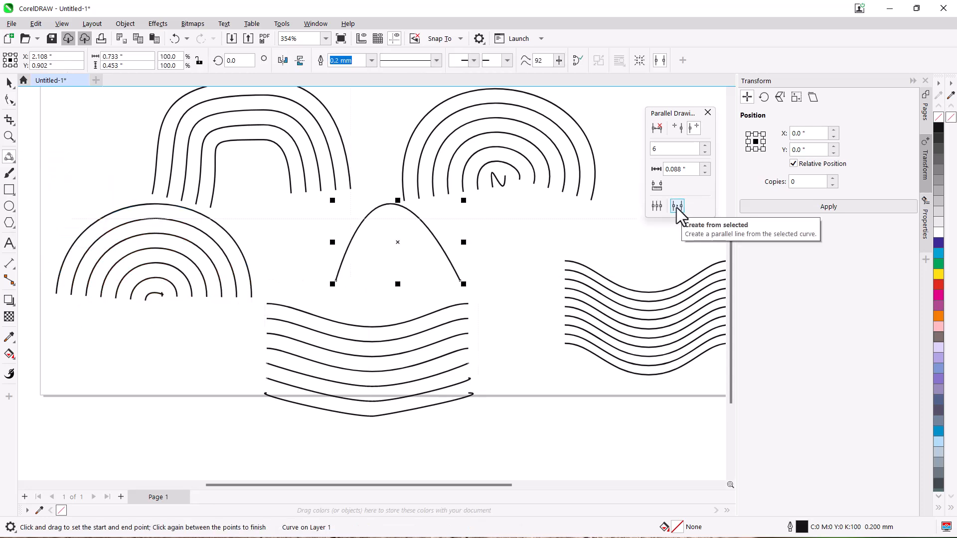
click(677, 205)
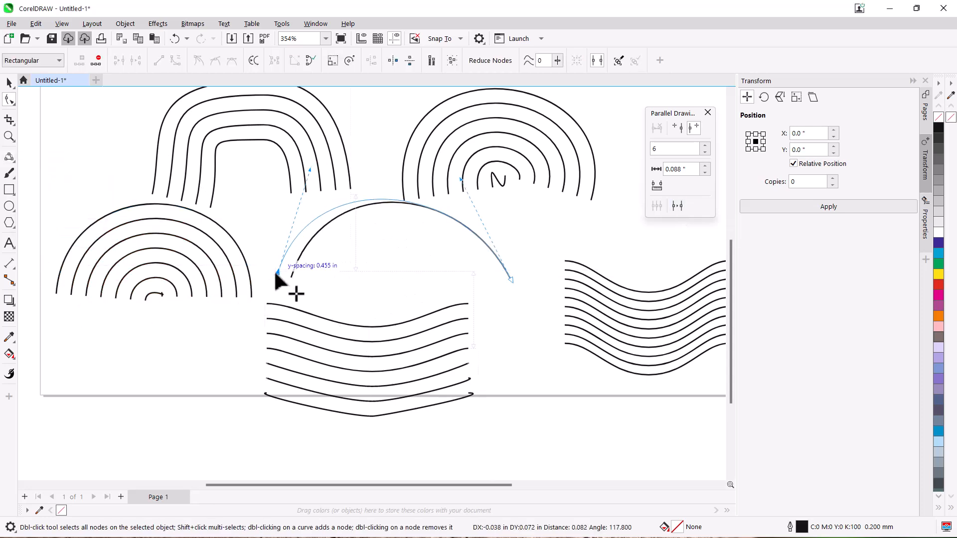
drag(273, 270, 271, 272)
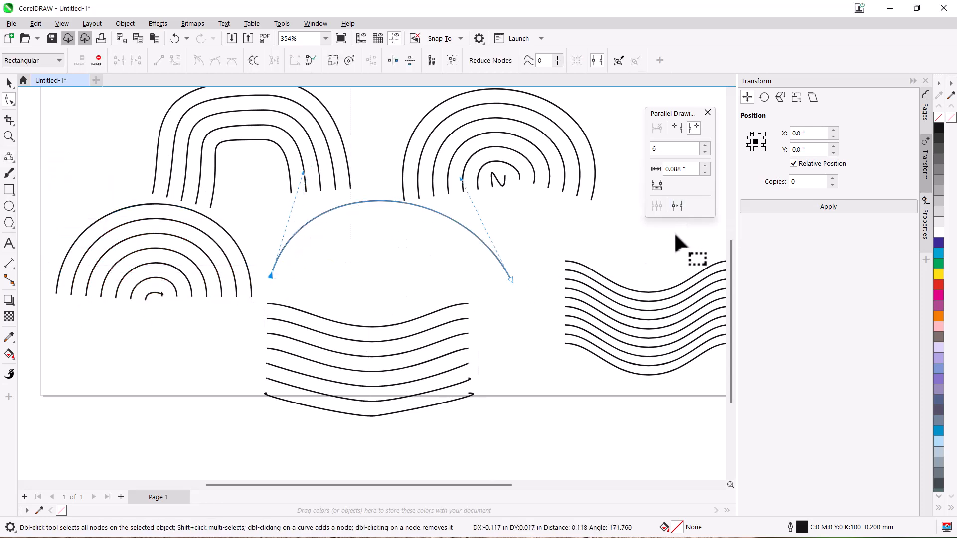
click(677, 206)
Duplicate the wide arch together with its parallel lines and move the copy upward
scroll(332, 285, down, 1)
drag(333, 287, 451, 335)
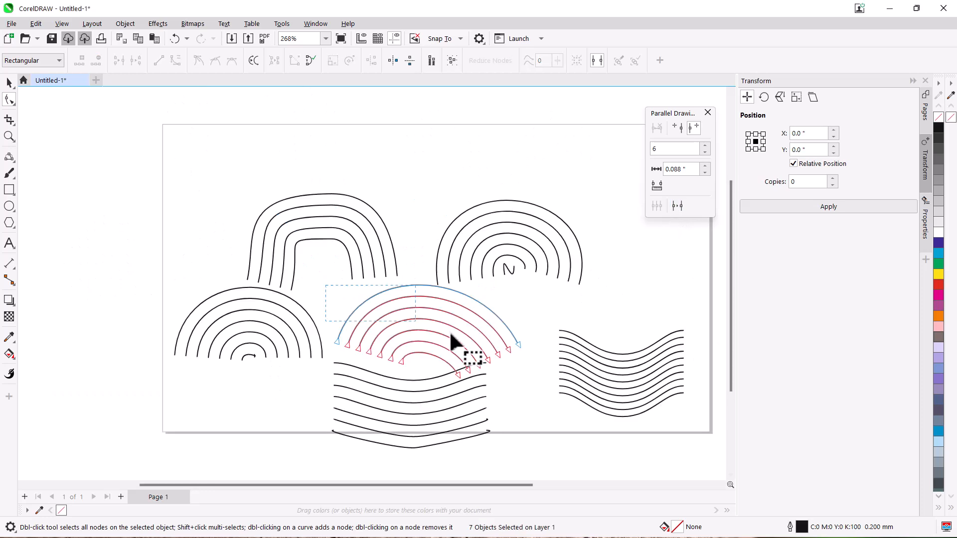
drag(525, 362, 525, 370)
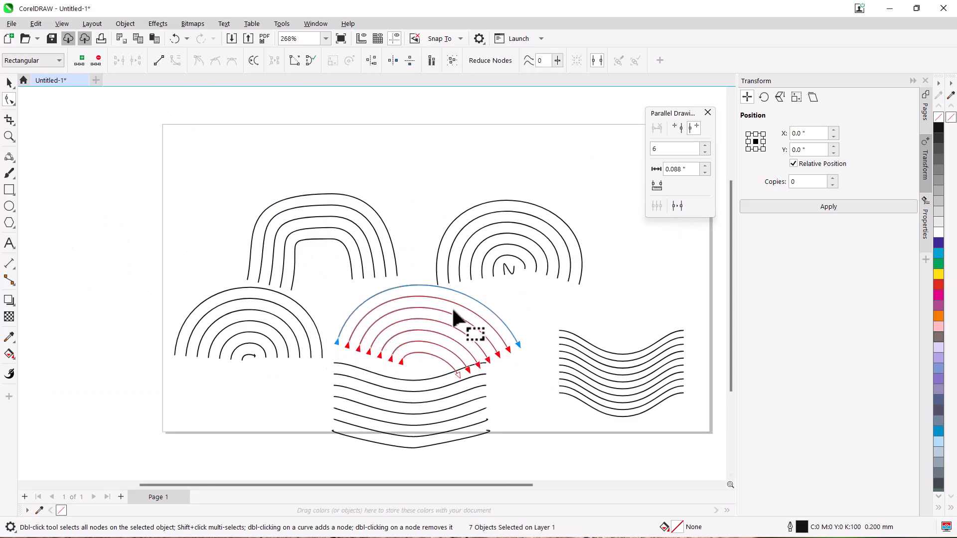
key(ctrl+d)
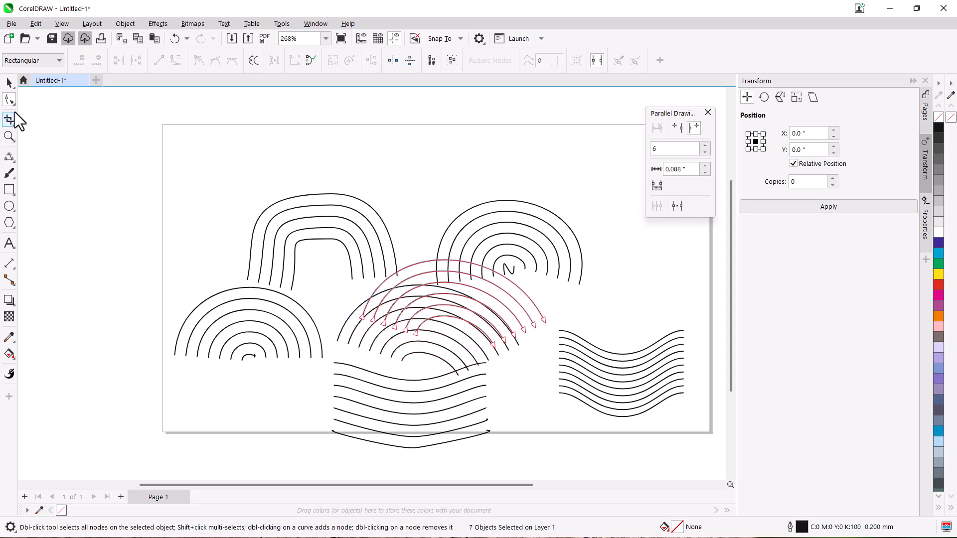
key(space)
drag(451, 313, 423, 175)
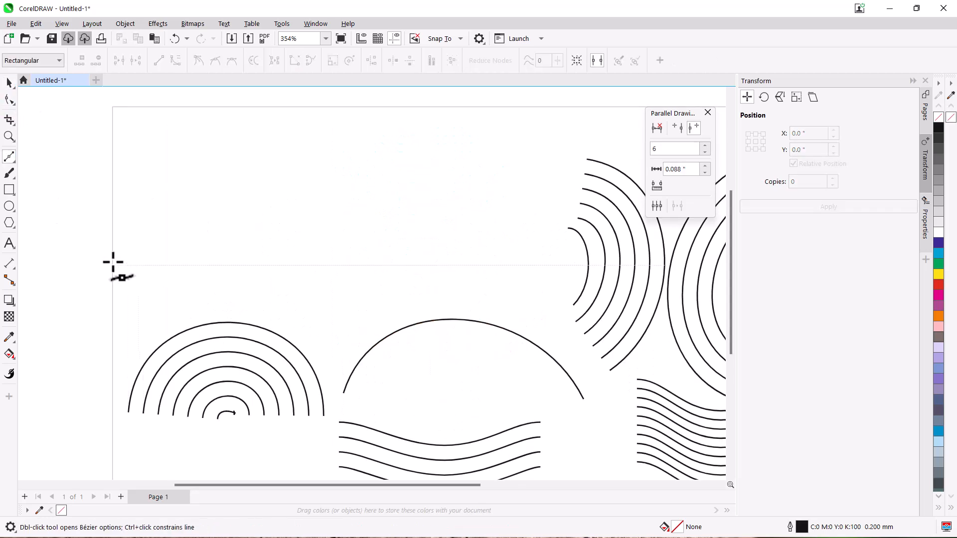
Try a stepped Bézier zigzag with six parallel lines at 0.088 inch spacing near the page's upper edge, and undo it
click(113, 265)
click(249, 281)
click(249, 209)
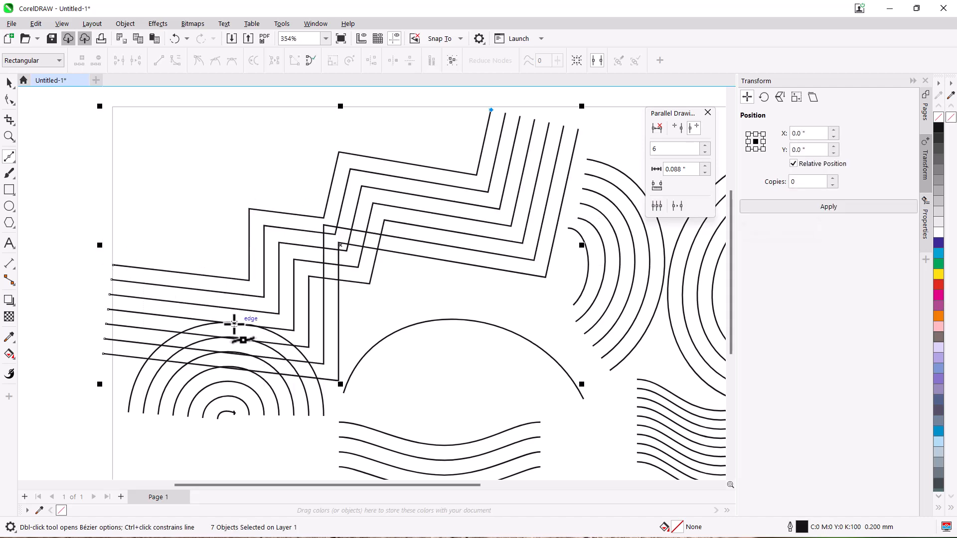
key(ctrl+z)
key(ctrl+z)
key(ctrl+z)
key(ctrl+z)
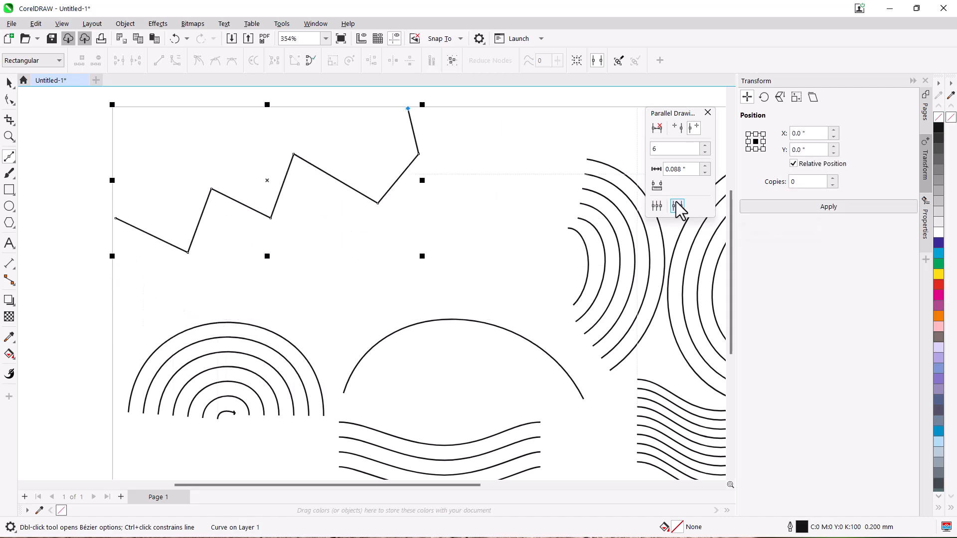
Create six parallel lines below the sharper Bézier zigzag at 0.088 inch spacing and check where their corners overlap
click(677, 206)
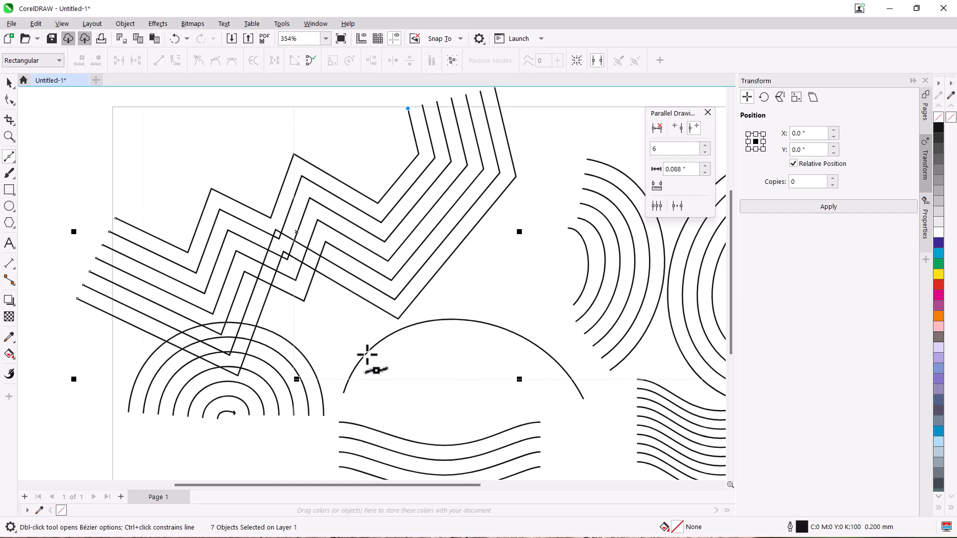
scroll(382, 339, up, 2)
scroll(384, 339, down, 1)
scroll(383, 339, down, 1)
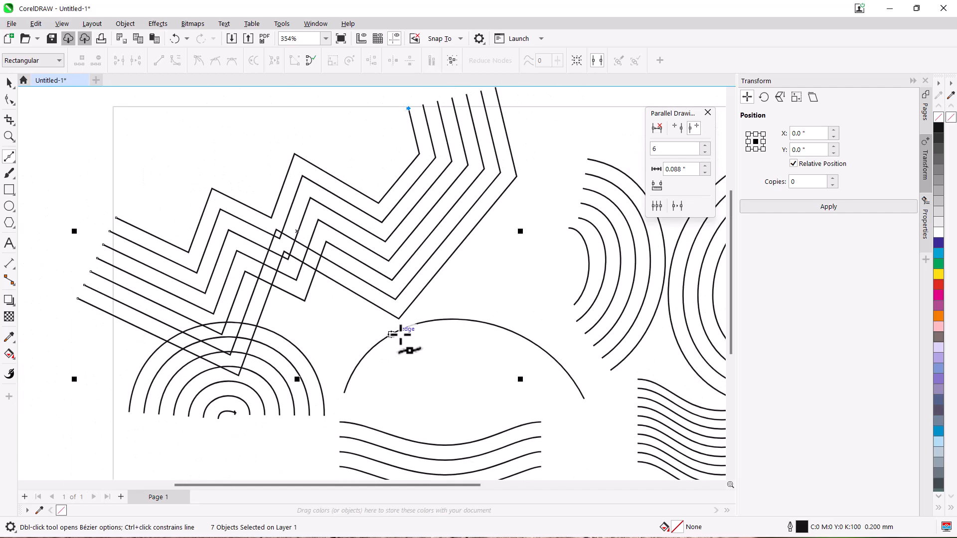
scroll(367, 214, down, 1)
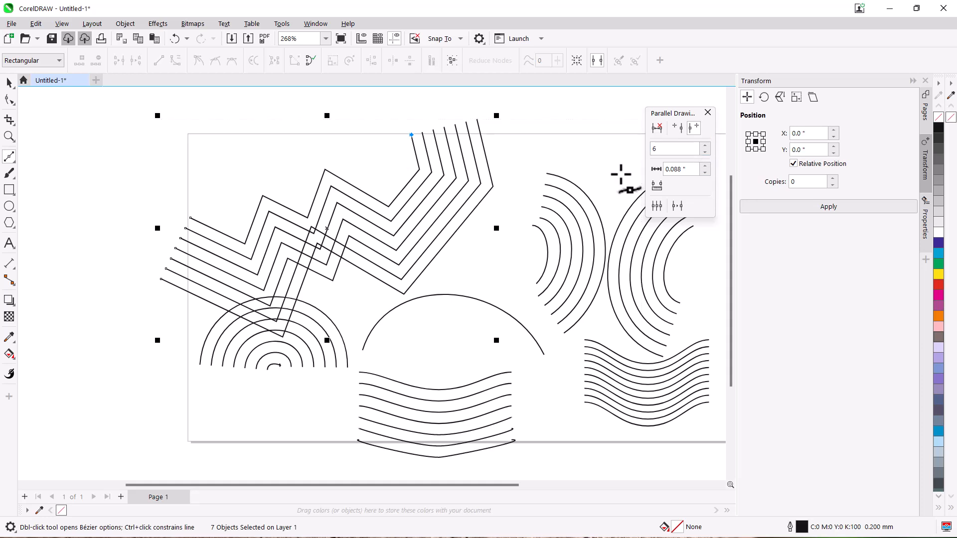
Create a new custom document of 4.267 by 2.4 inches and draw a horizontal Bézier line on its page
click(95, 82)
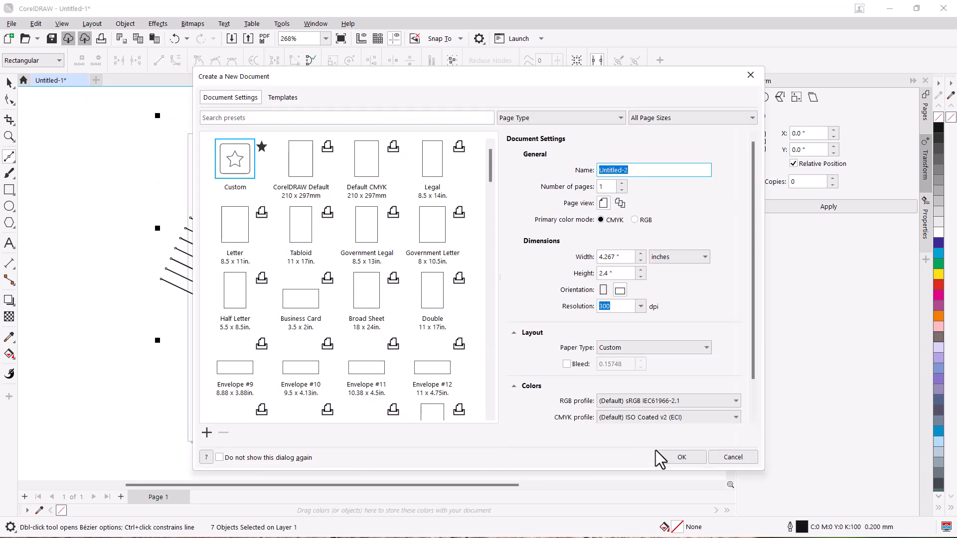
click(663, 456)
click(9, 156)
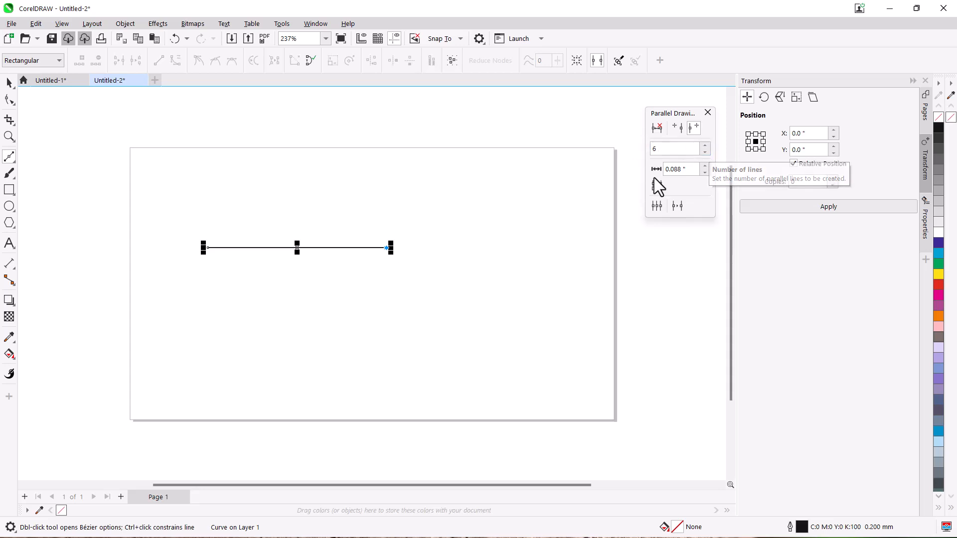
Create three parallel lines below the horizontal Bézier line at 0.088 inch spacing
click(657, 149)
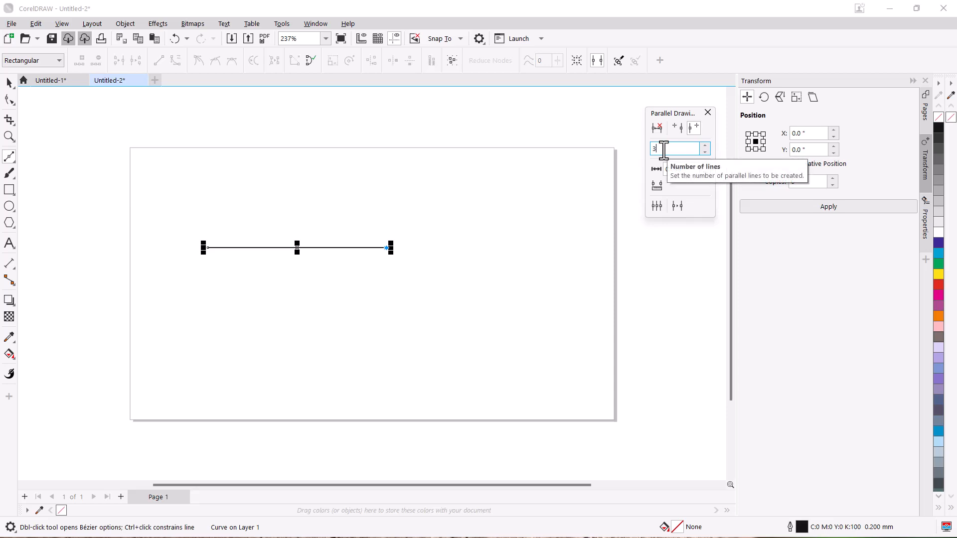
key(Return)
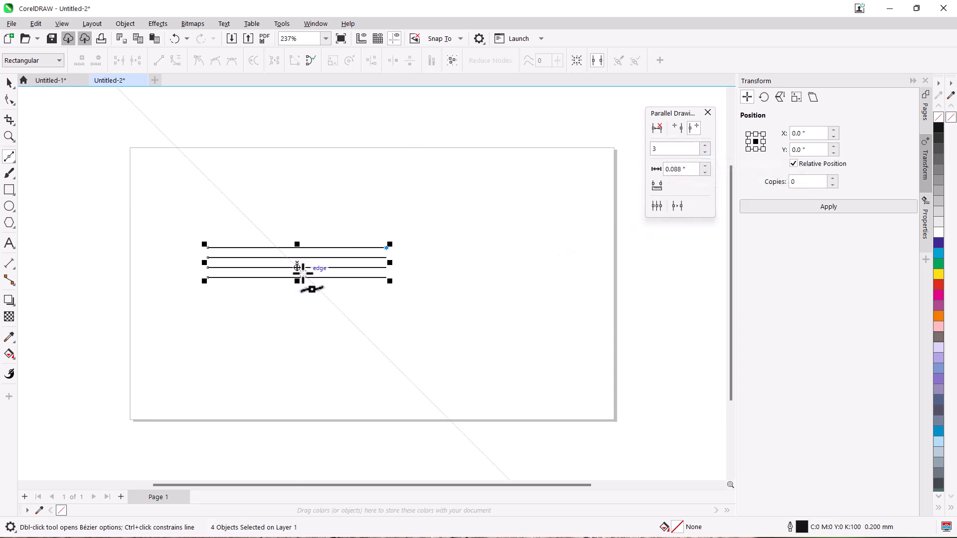
scroll(303, 273, up, 2)
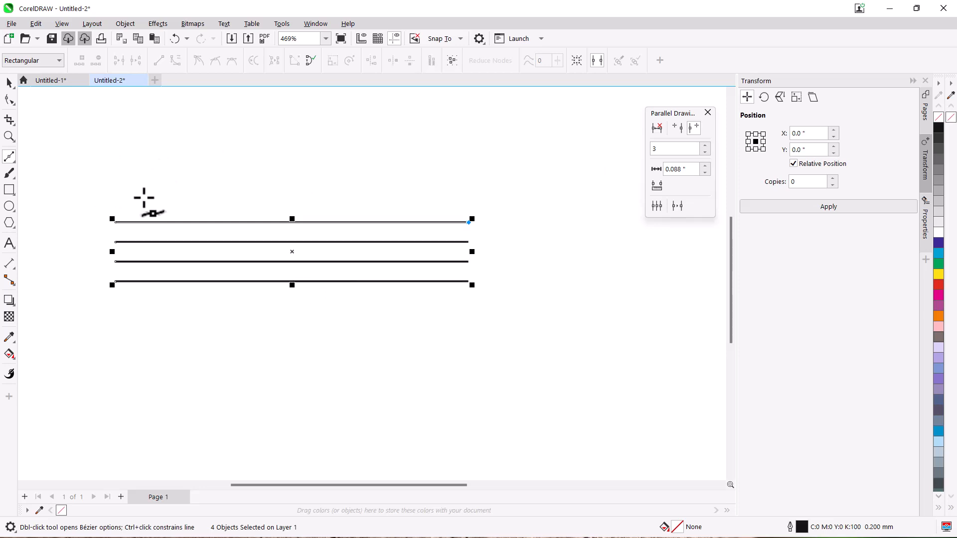
scroll(167, 170, down, 1)
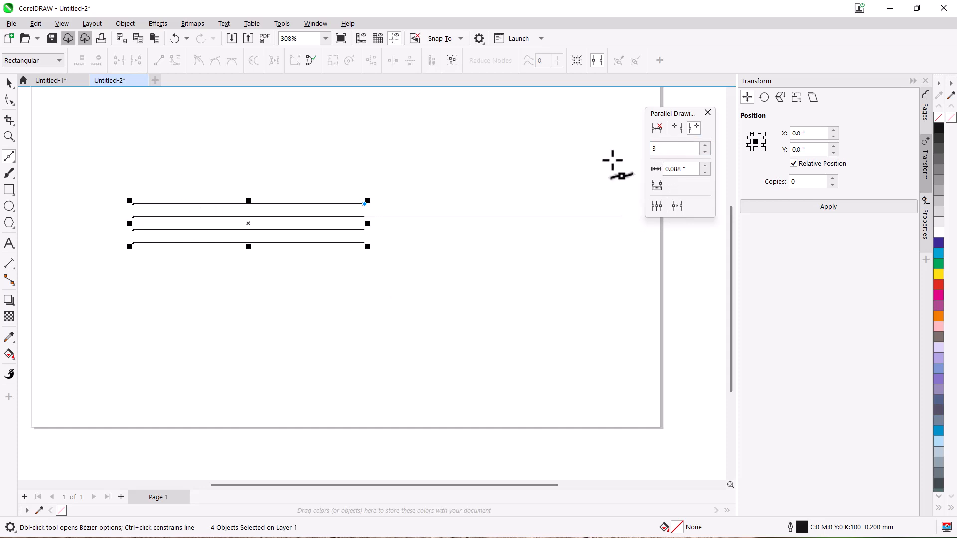
Measure the distances from the uppermost line to the lowest line and to its nearest neighbour with the Parallel Drawing measuring tool
click(657, 186)
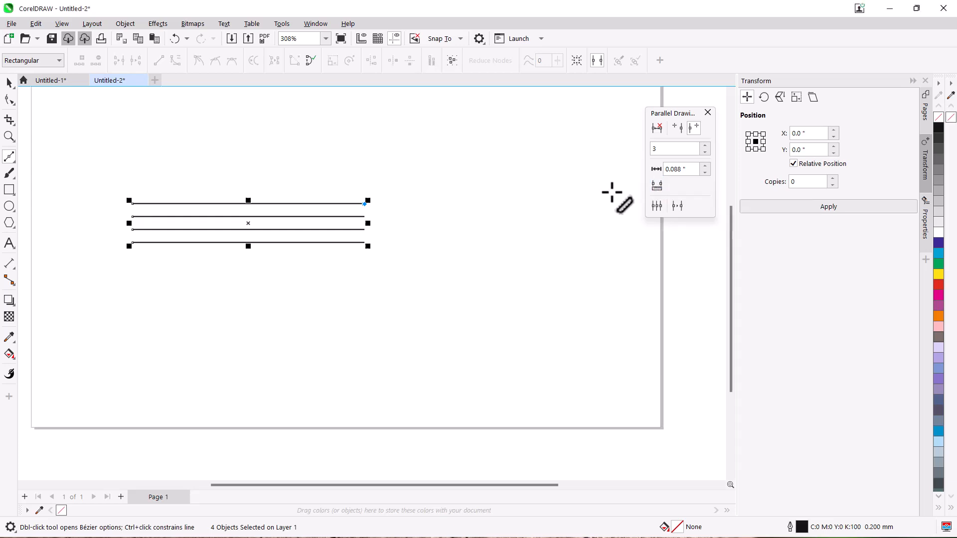
scroll(495, 184, up, 2)
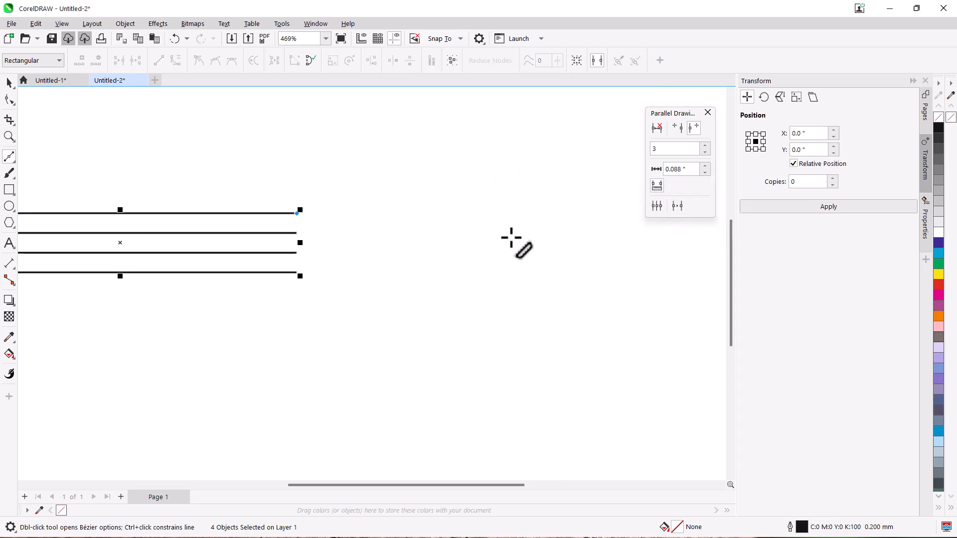
scroll(542, 185, down, 1)
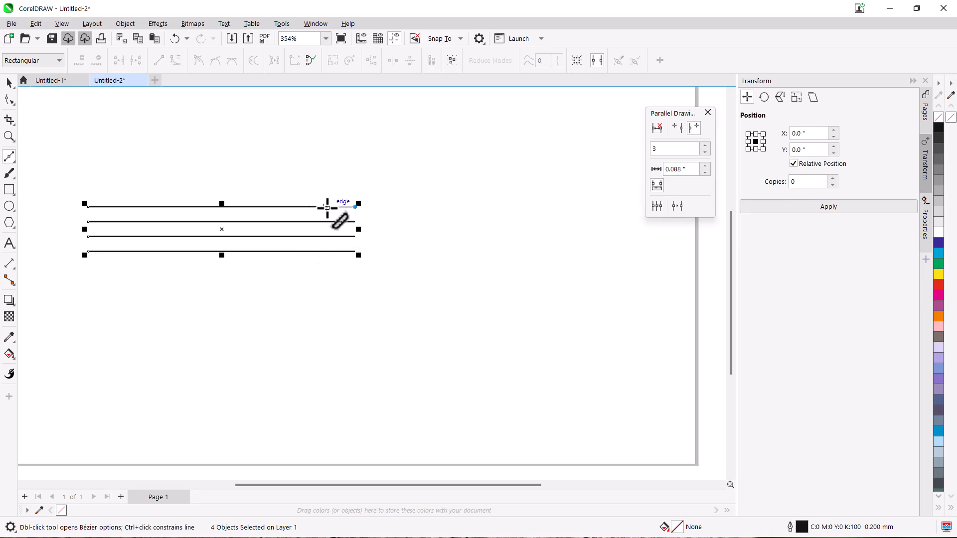
drag(327, 207, 327, 221)
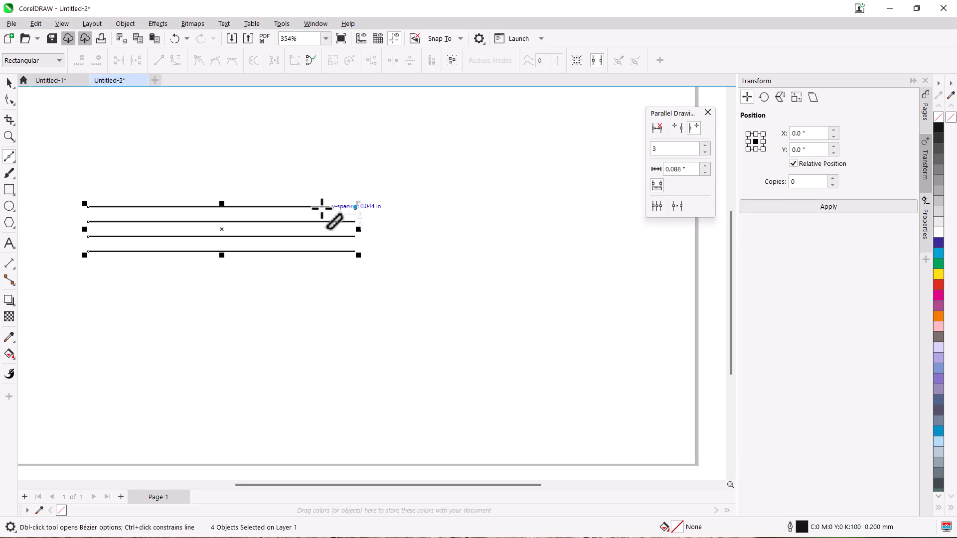
drag(322, 207, 322, 252)
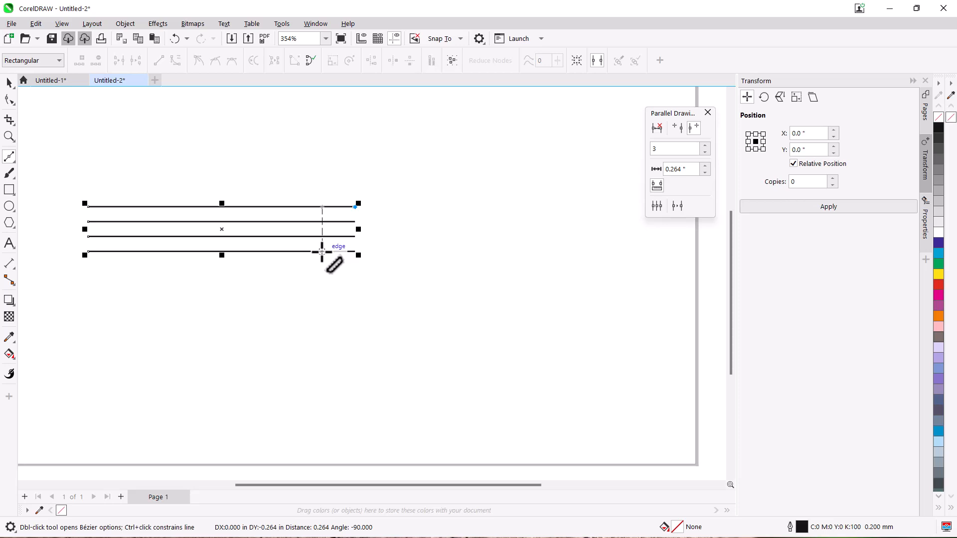
drag(322, 251, 322, 251)
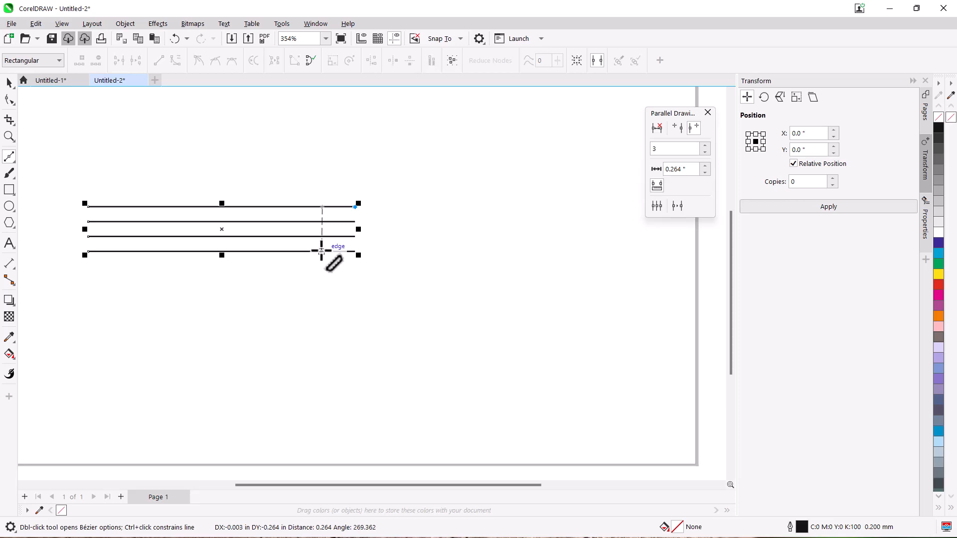
drag(322, 252, 322, 221)
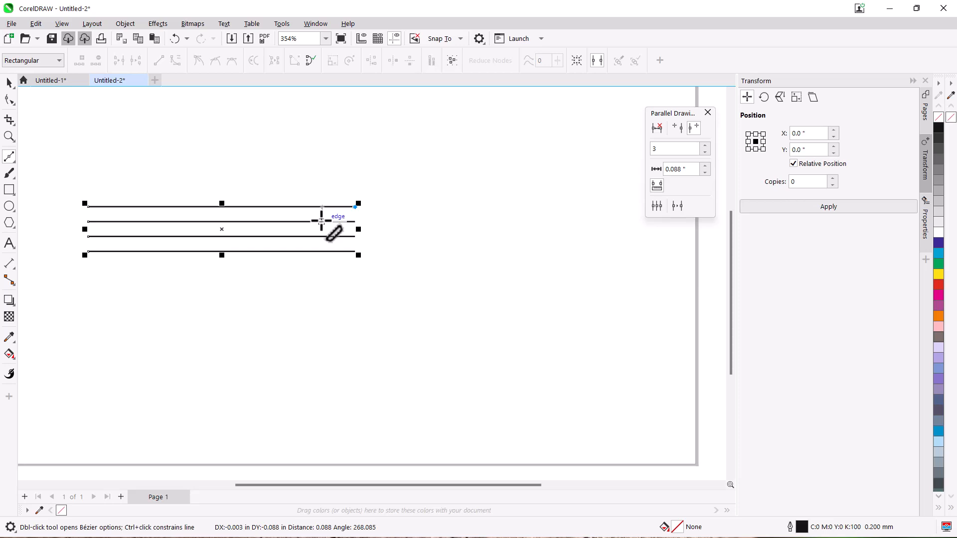
drag(322, 222, 323, 224)
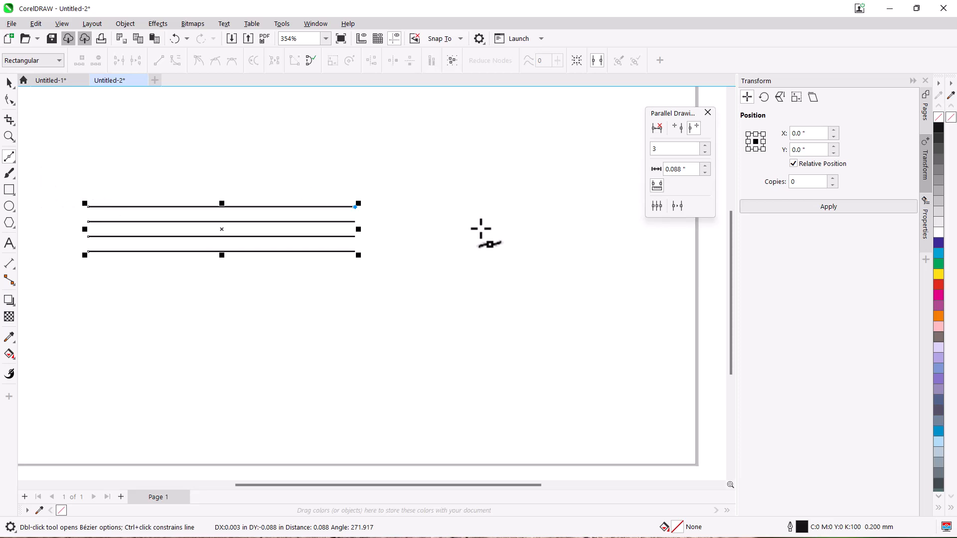
Draw a horizontal 2-point line about 0.676 inch long beside the line set and create three parallel lines below it at 0.088 inch spacing
click(14, 161)
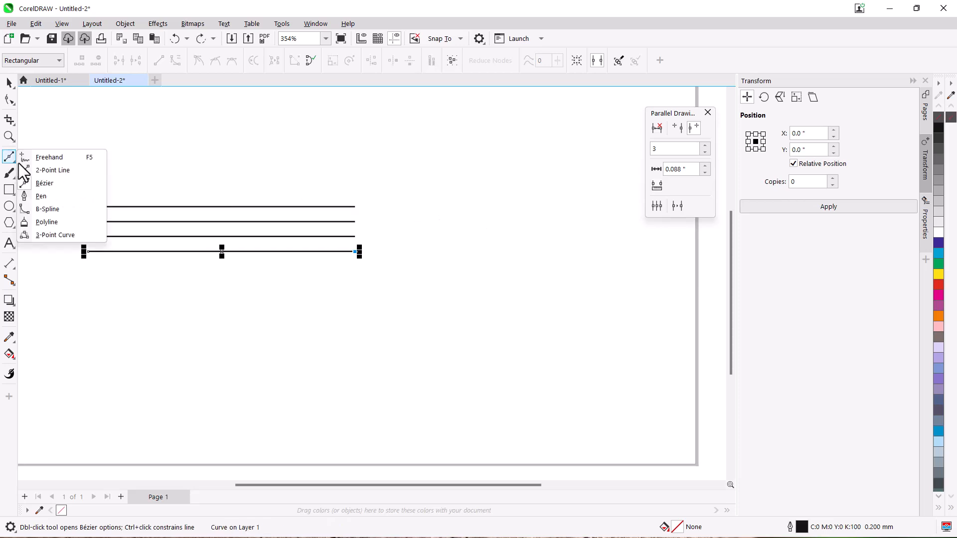
click(46, 170)
drag(465, 293, 589, 293)
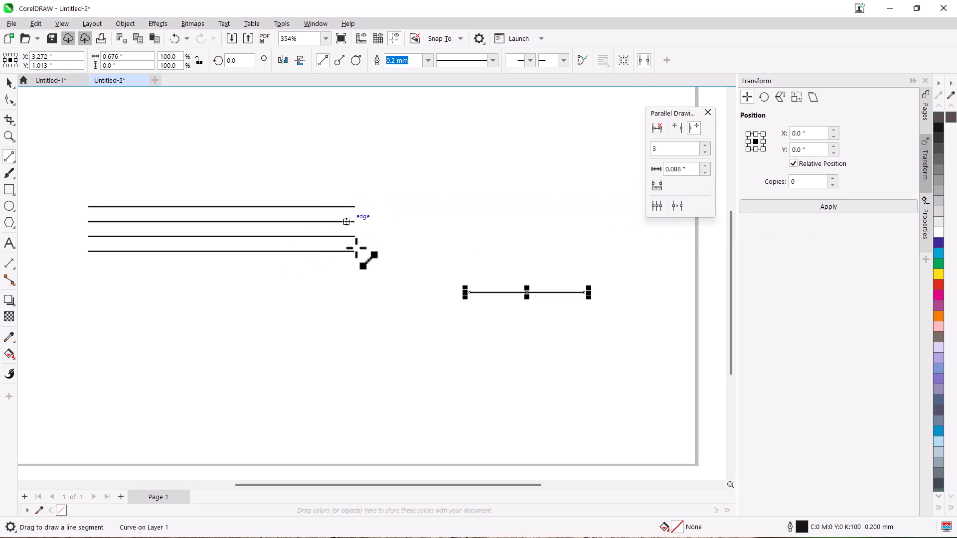
click(678, 207)
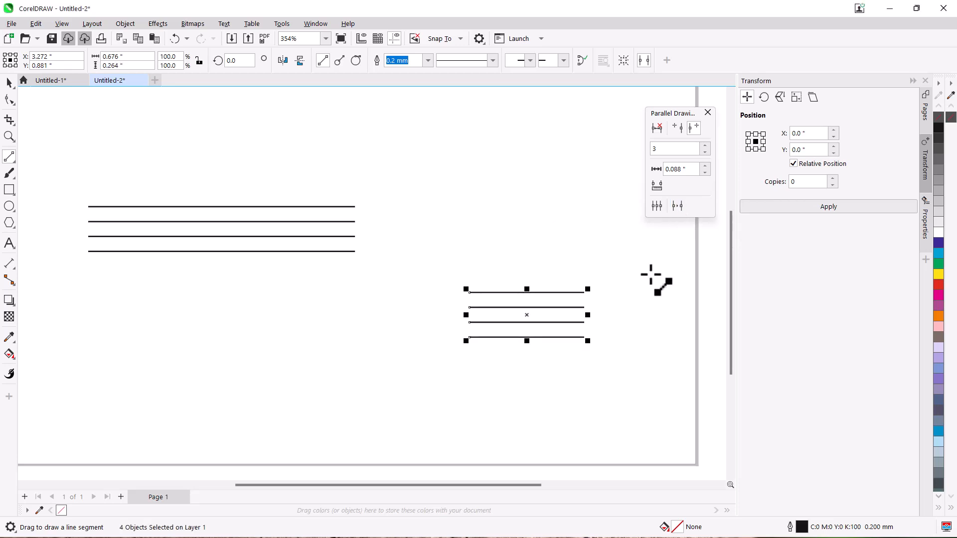
scroll(538, 327, up, 1)
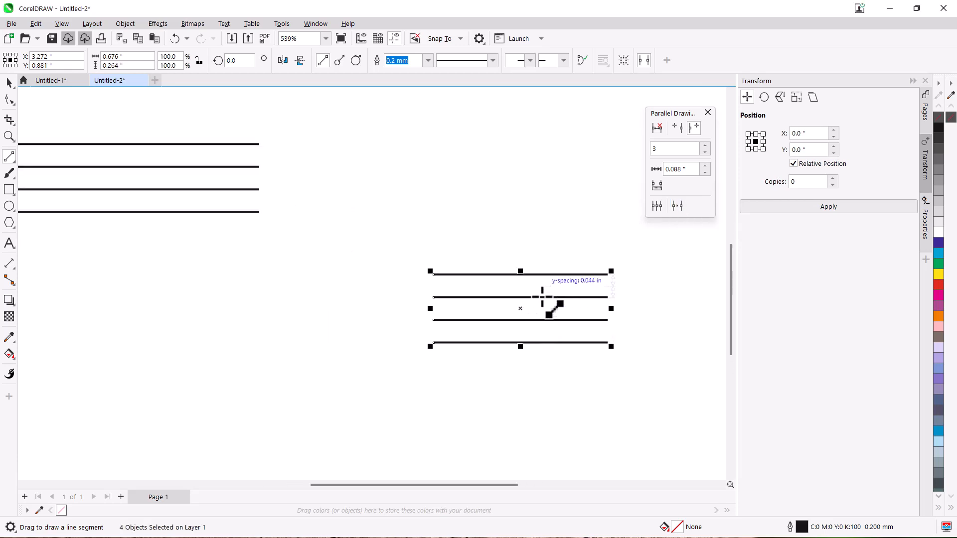
scroll(524, 305, down, 1)
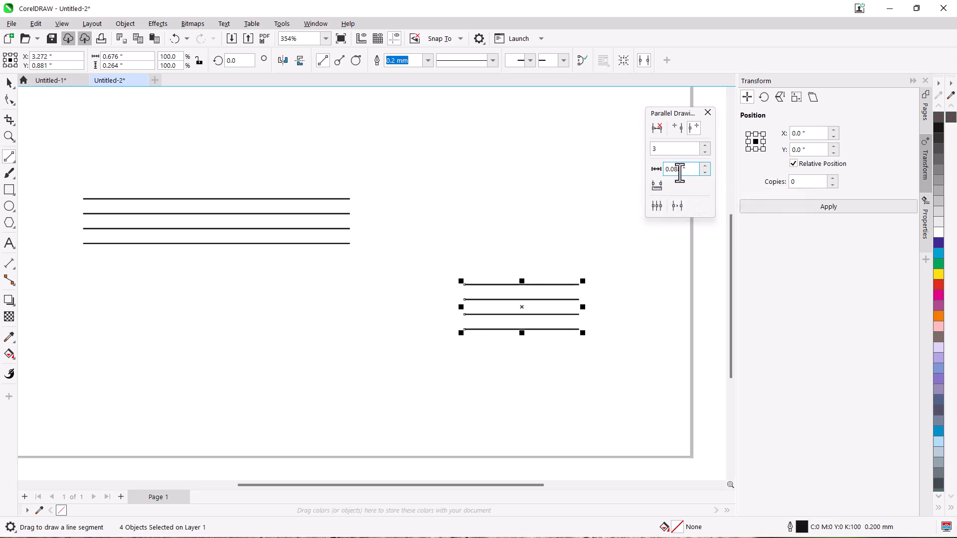
Set the parallel line spacing to 0.051 inch
click(656, 182)
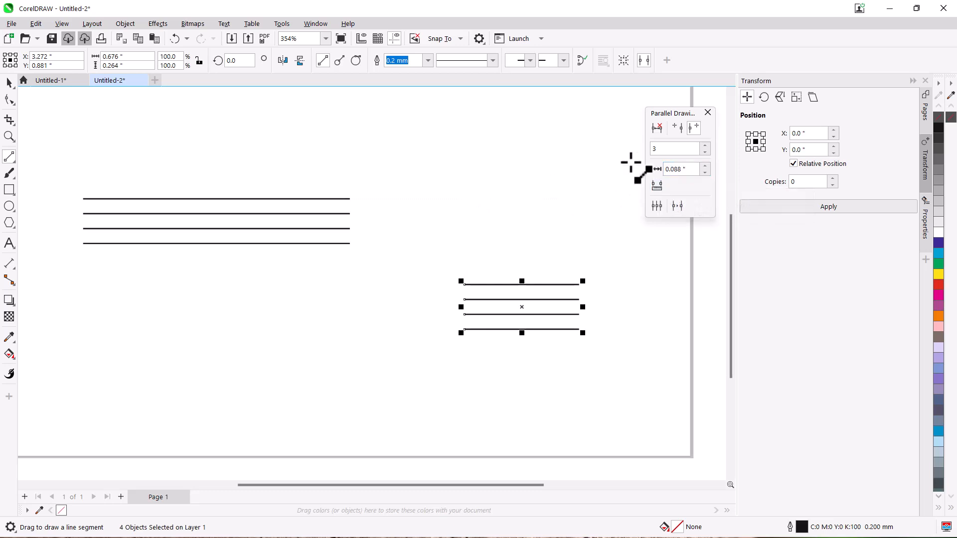
click(706, 167)
click(706, 167)
click(705, 172)
click(705, 166)
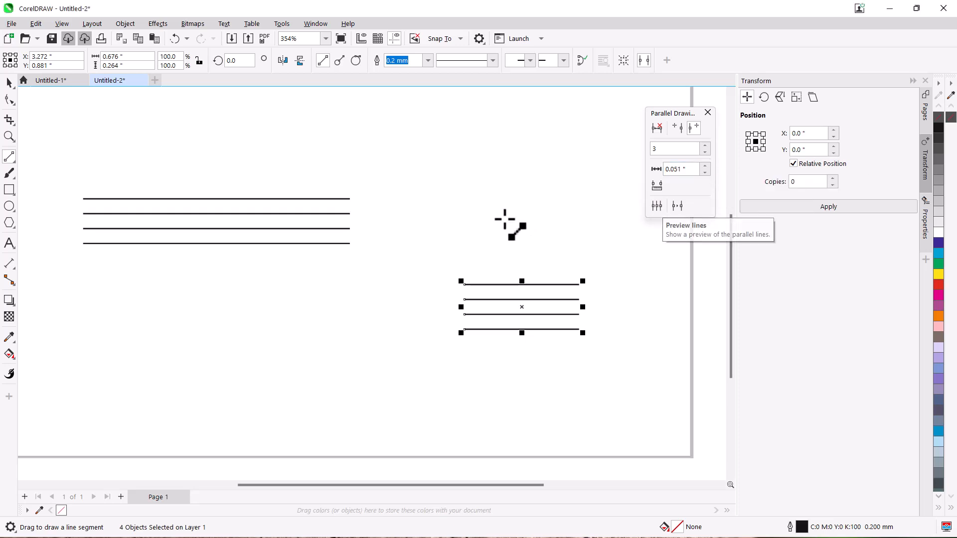
Try freeform Bézier curves on the page, and undo them together with the short line set and the first line's three parallels
mouse_move(483, 199)
mouse_down()
mouse_move(594, 196)
mouse_move(558, 143)
mouse_up()
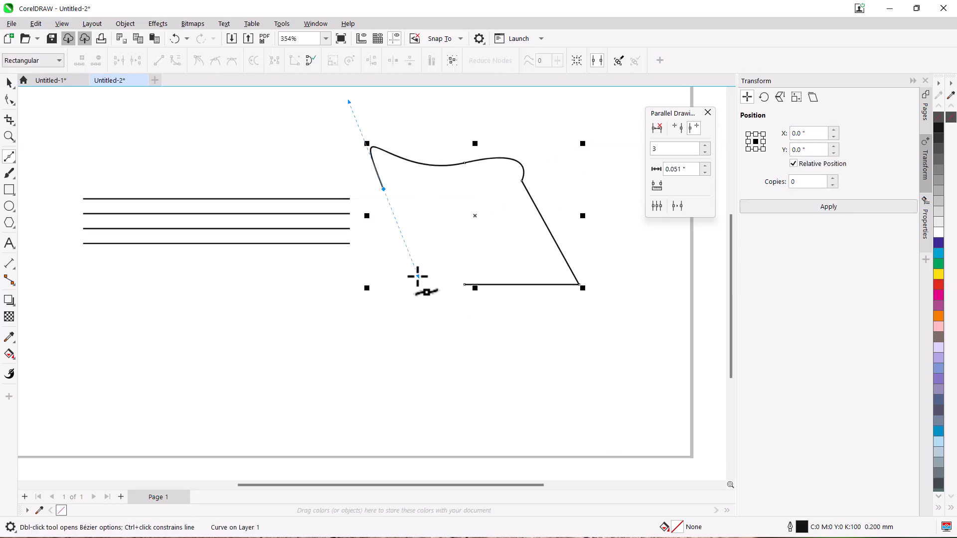
key(ctrl+z)
key(ctrl+z)
key(ctrl+z)
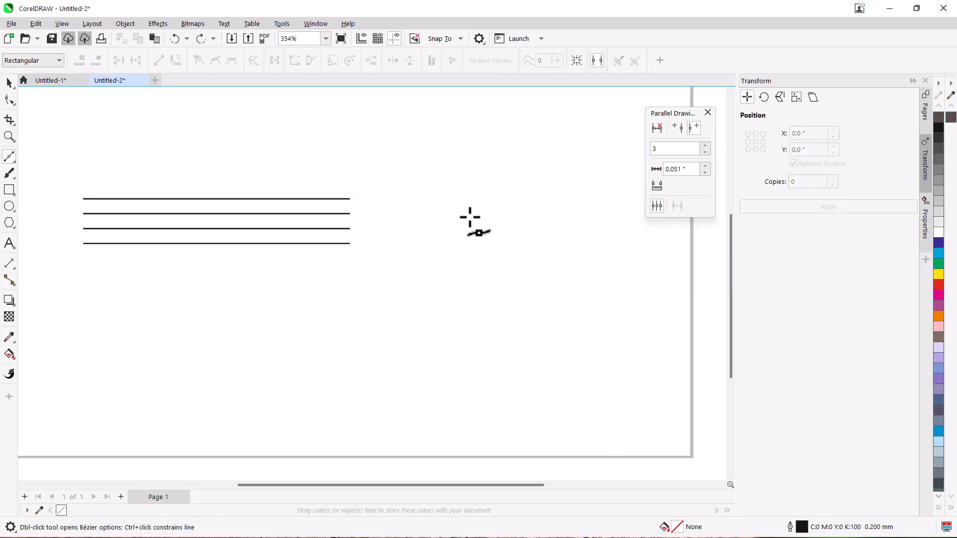
drag(362, 312, 491, 371)
drag(399, 380, 332, 402)
key(ctrl+z)
key(ctrl+z)
key(ctrl+z)
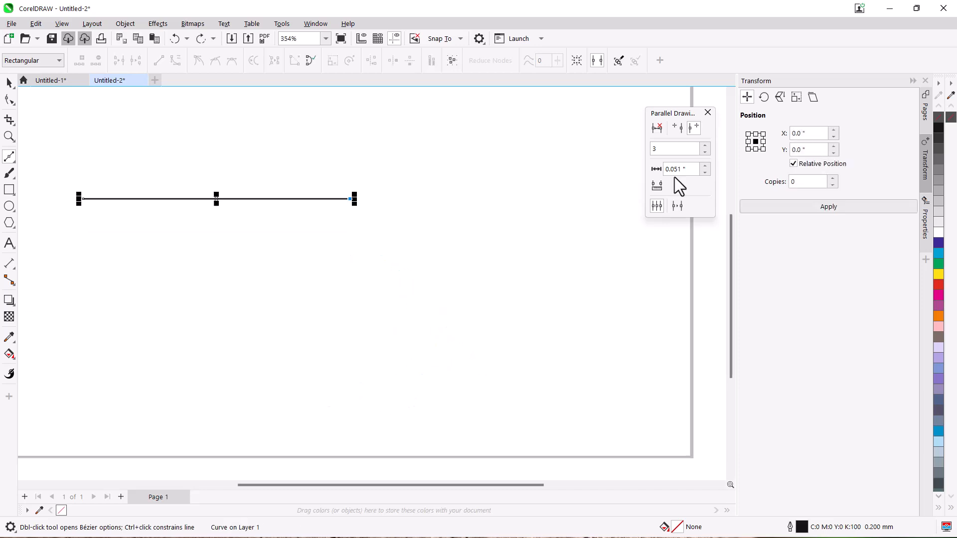
Draw horizontal, vertical and slanted 2-point lines with three parallels each at 0.051 inch spacing, placing the parallels above the uppermost line
click(684, 128)
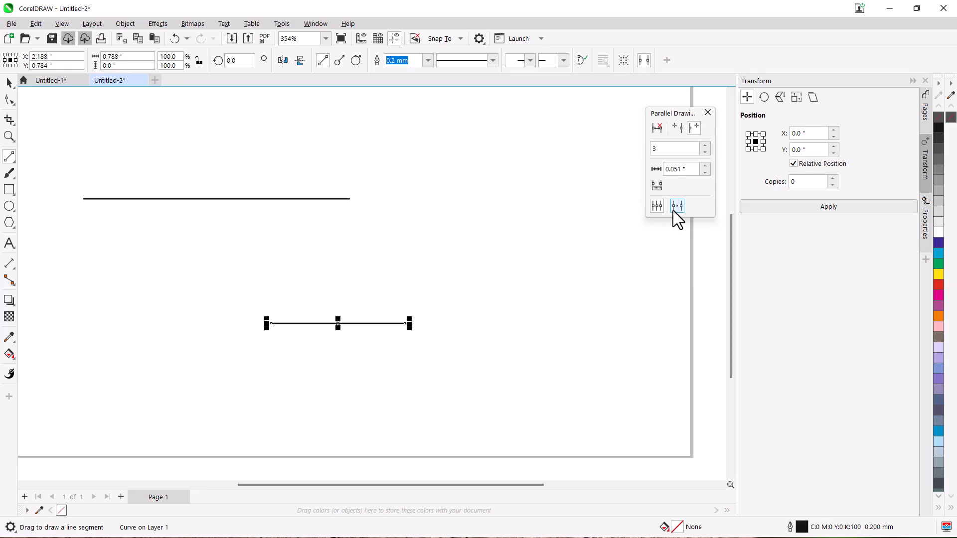
click(676, 207)
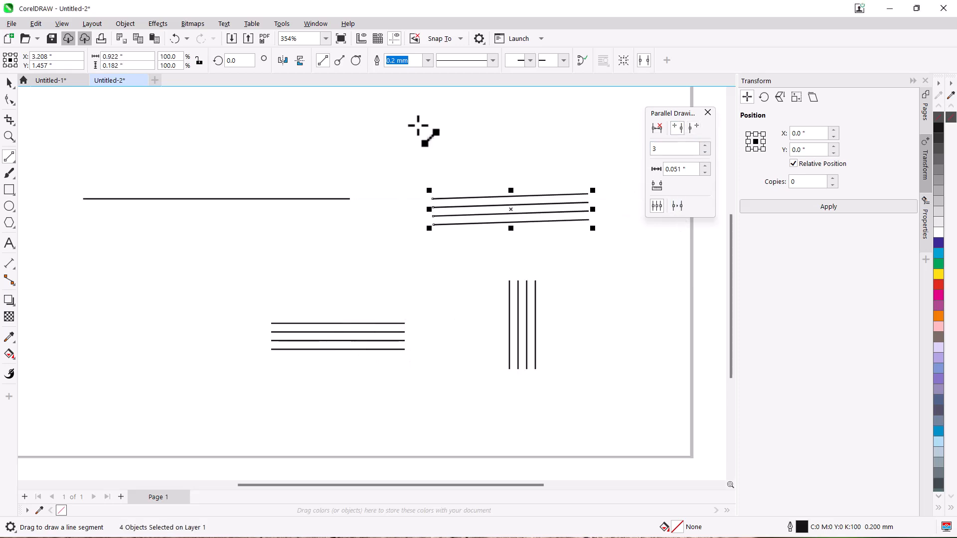
drag(419, 126, 555, 129)
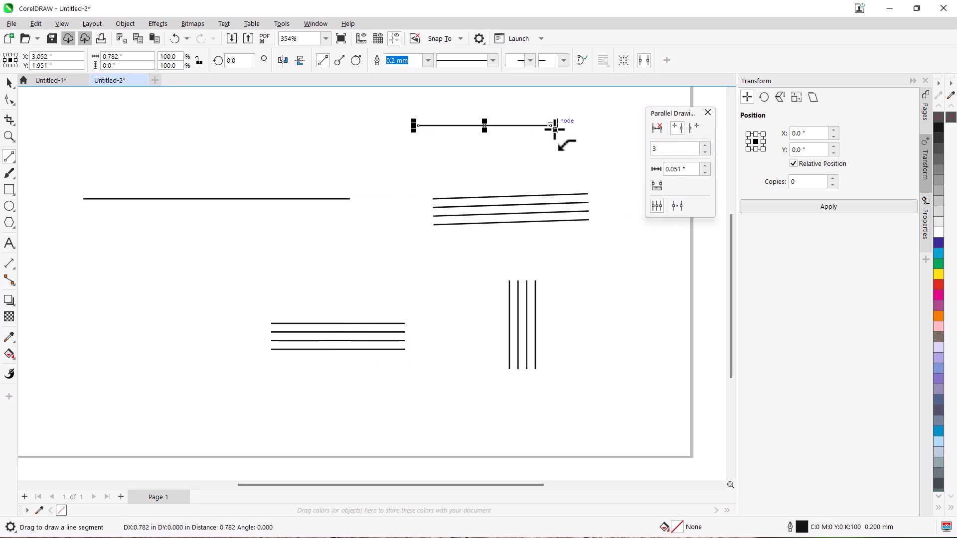
click(677, 205)
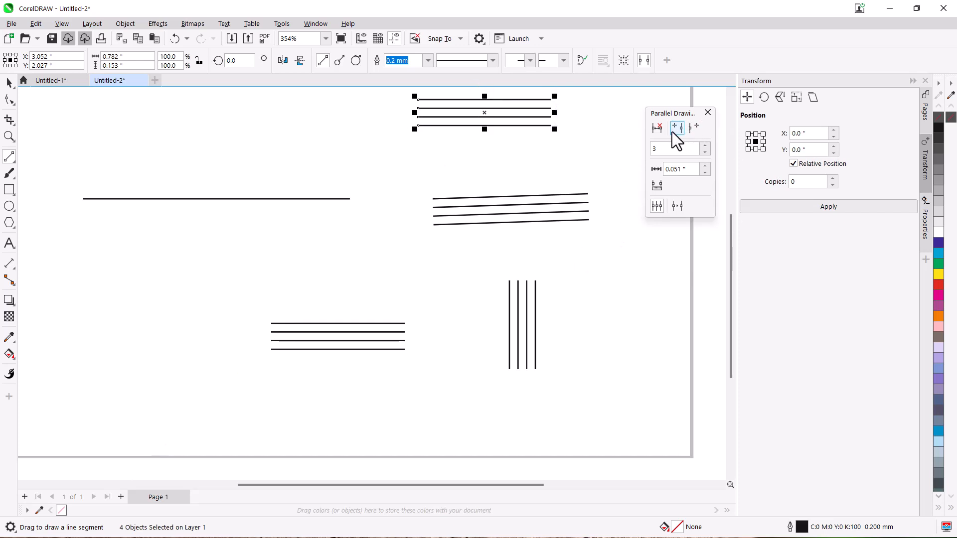
Return to the Untitled-1 document and view its curved and zigzag line sets
scroll(308, 312, up, 1)
click(63, 80)
scroll(437, 343, down, 1)
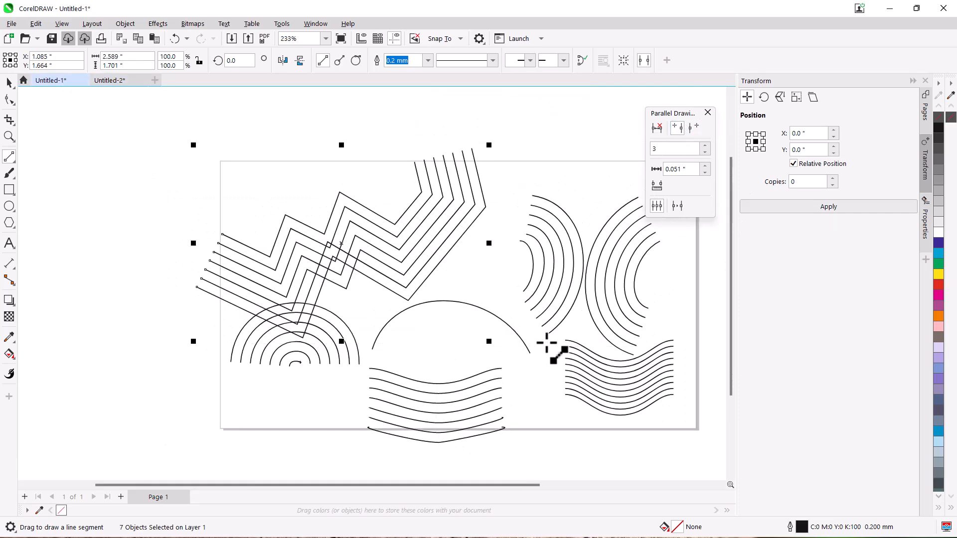